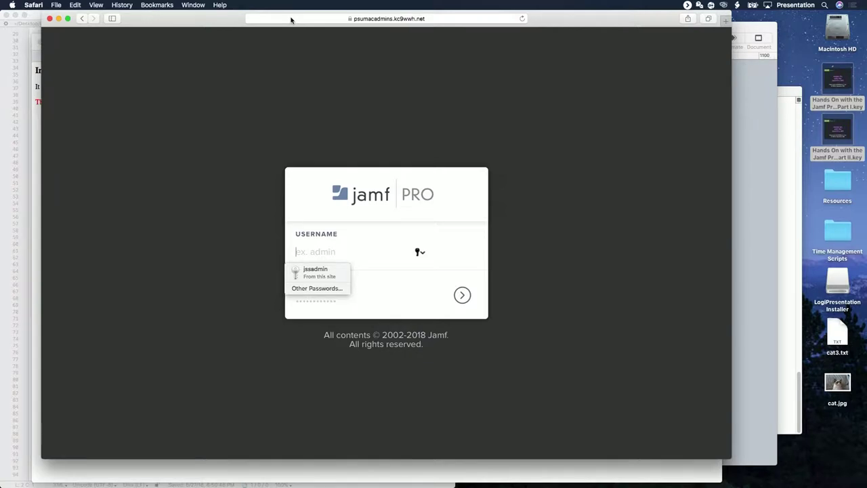
left_click(389, 19)
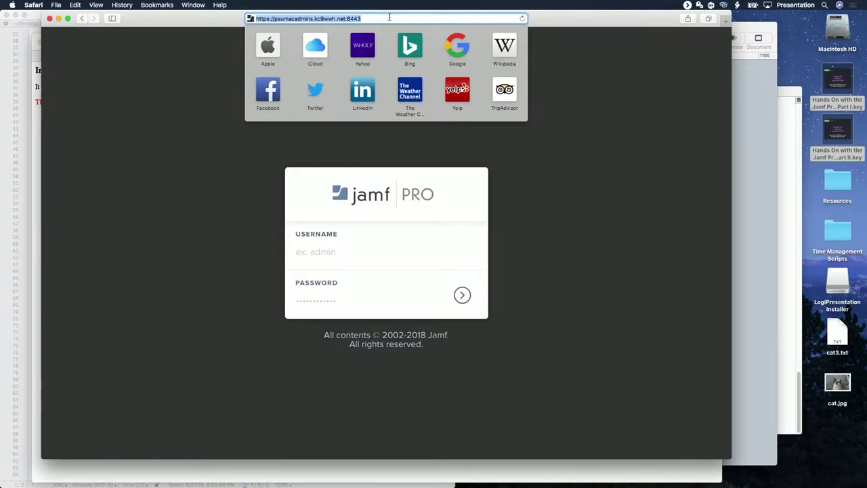
key("super+o")
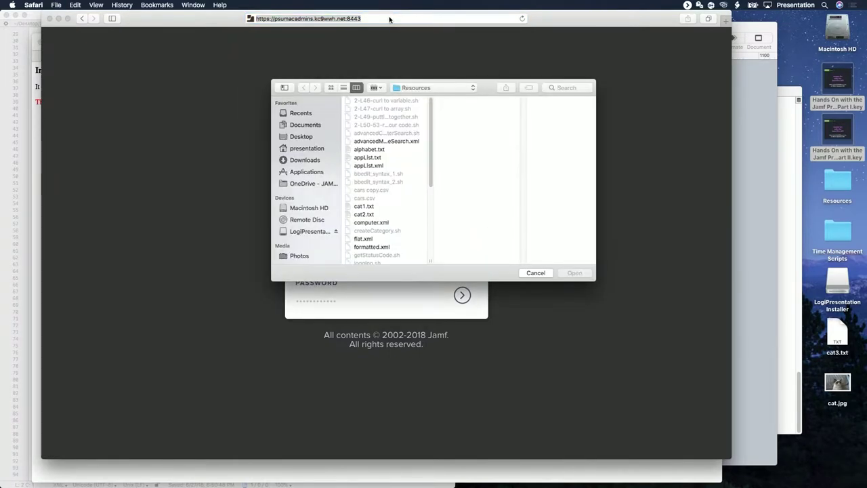
key("f")
key("Escape")
key("super+c")
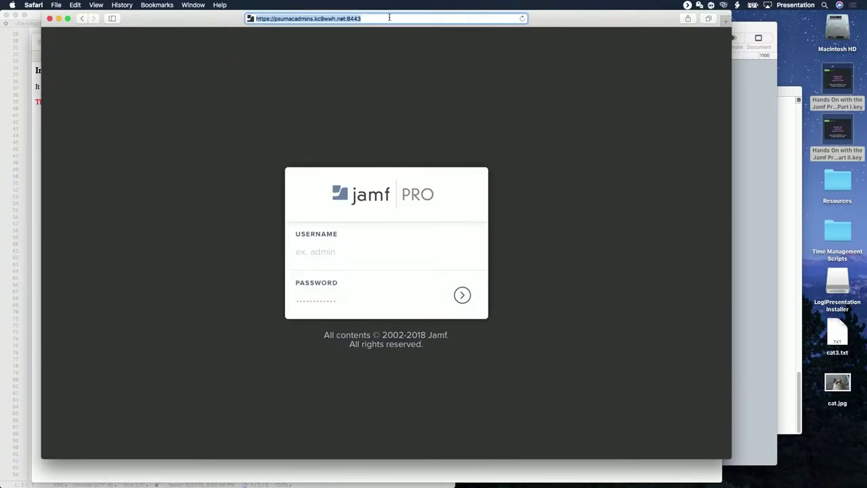
- Find and launch Firefox
key("super+Tab")
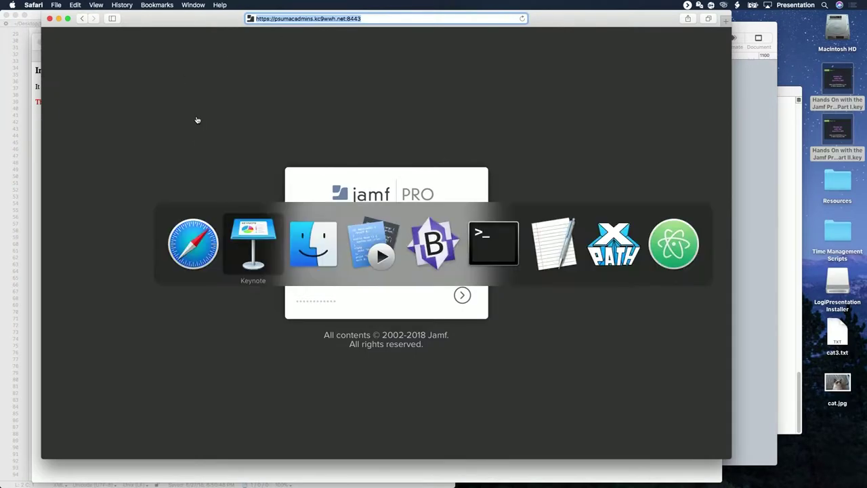
key("super+Tab")
key("super+space")
type("fir")
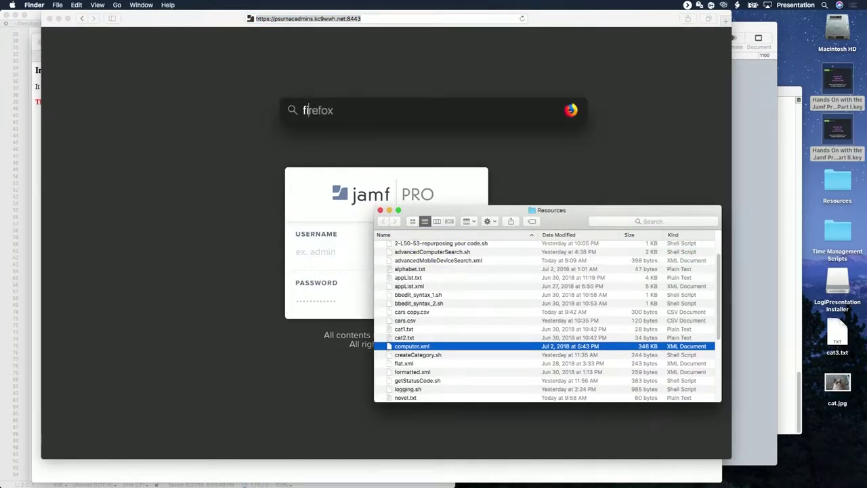
type("e")
key("Return")
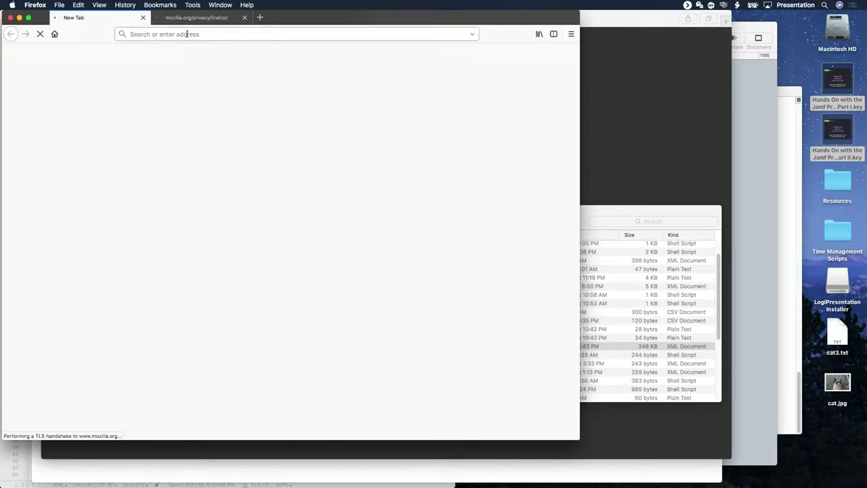
- Load the copied server address with /api appended in Firefox and look over the API resource list
key("super+o")
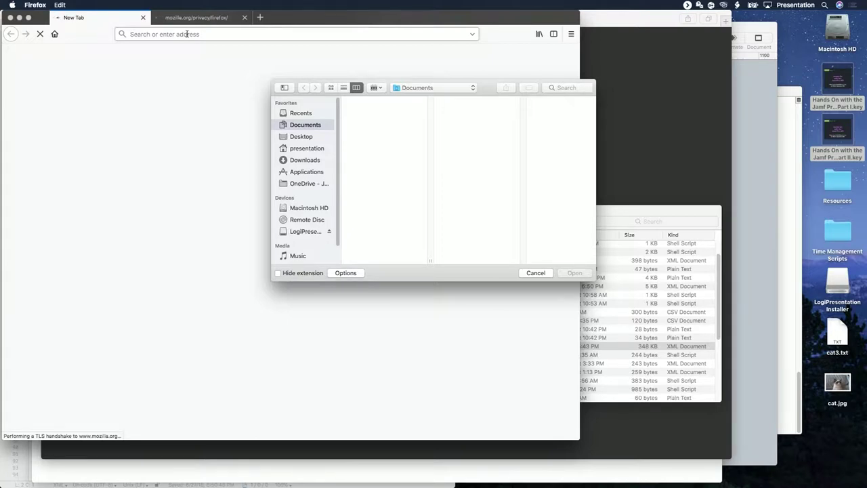
key("Escape")
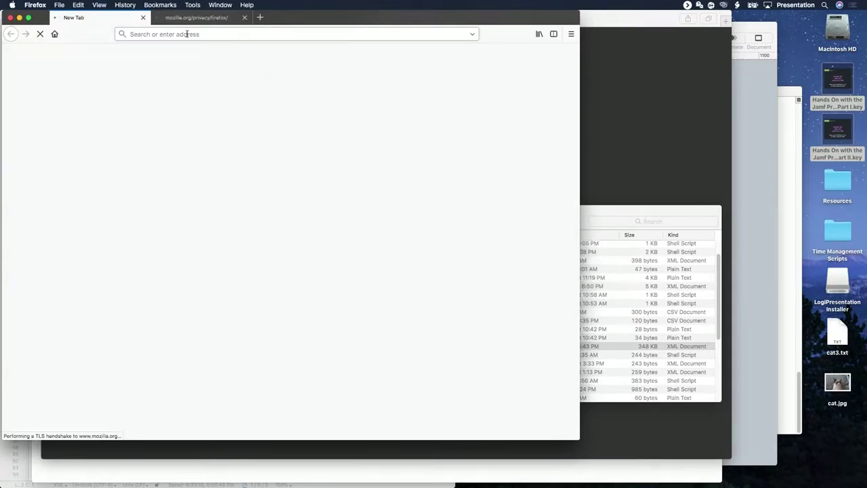
left_click(187, 34)
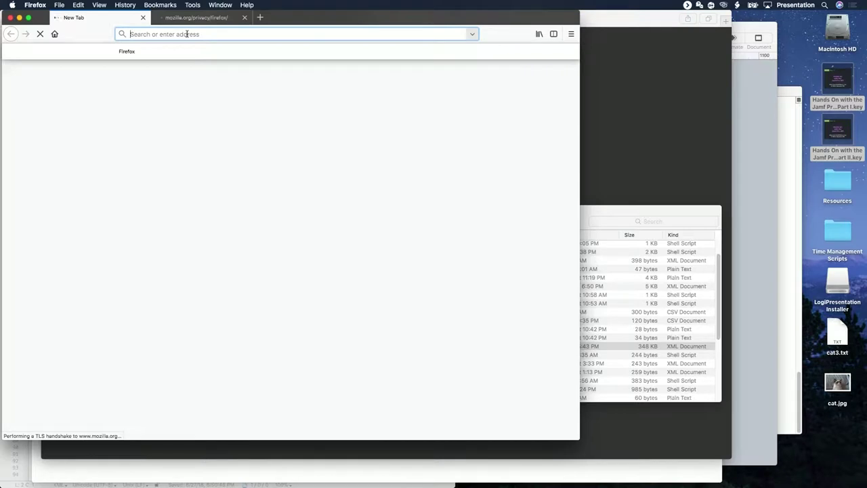
key("super+v")
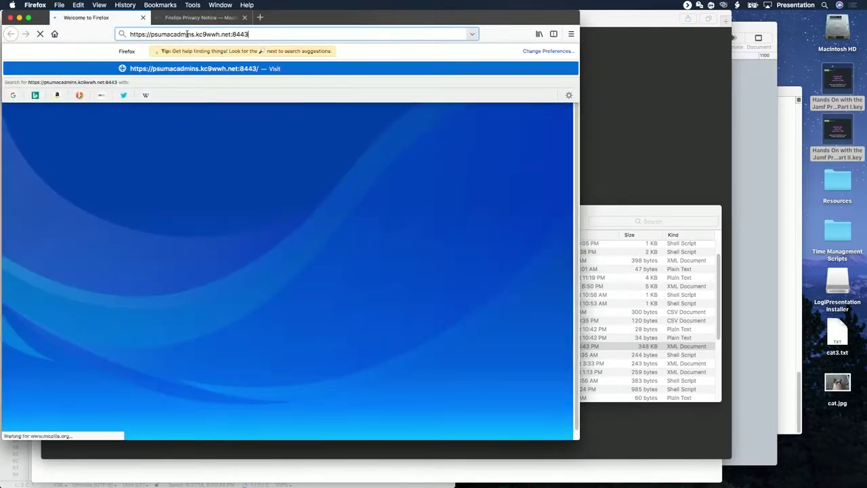
type("/api")
key("Return")
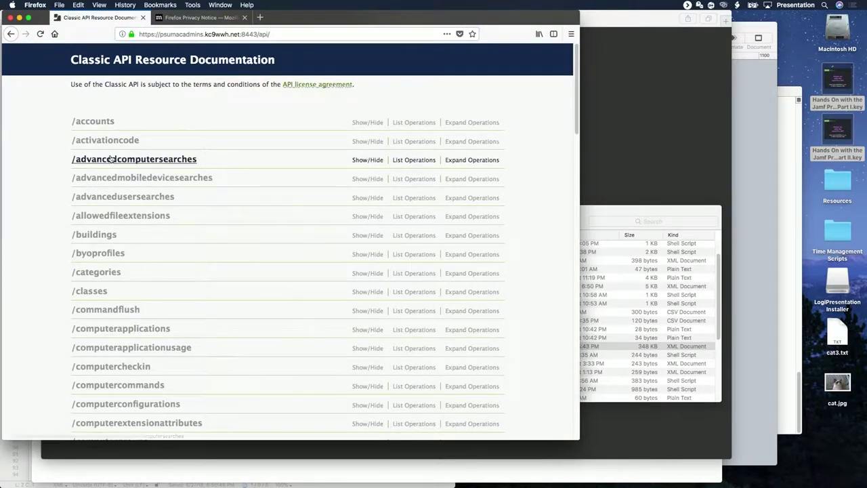
scroll(110, 159, "down", 10)
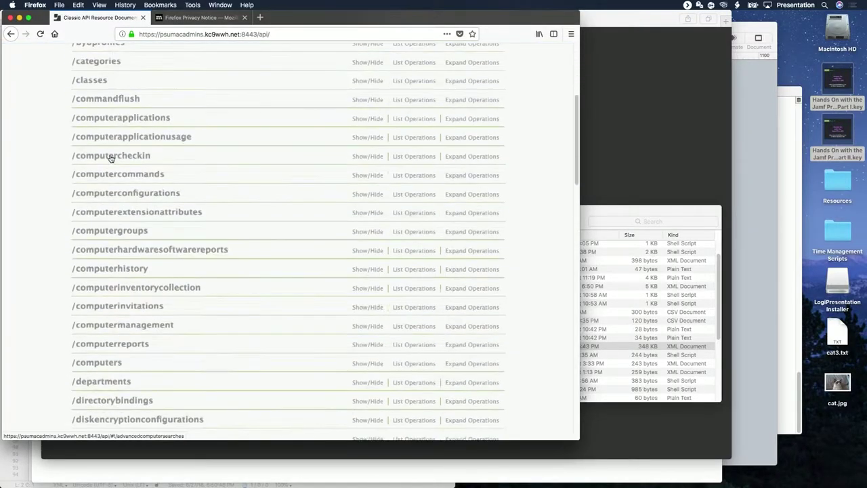
scroll(110, 159, "down", 5)
scroll(110, 158, "up", 15)
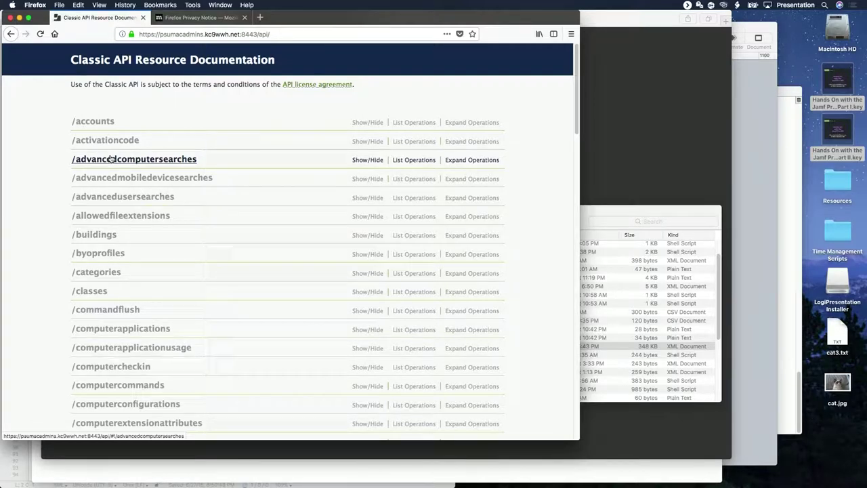
left_click(253, 36)
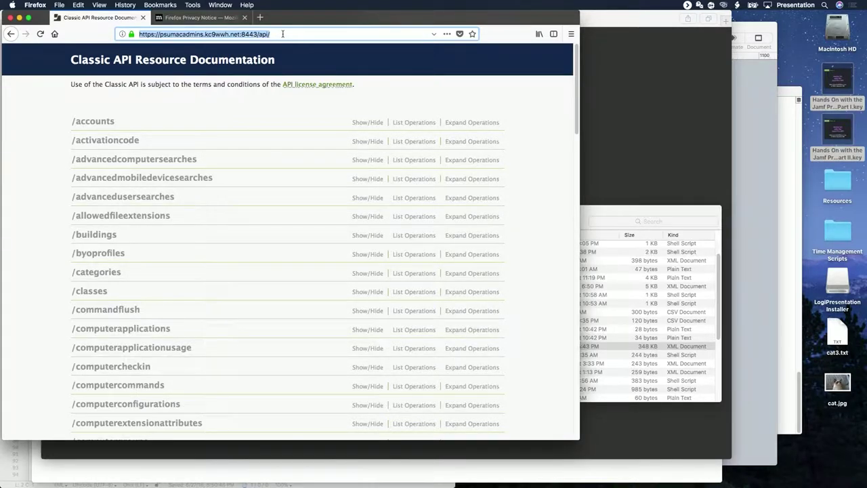
- Switch to Safari and enable showing the Develop menu in its advanced preferences
key("super+Tab")
key("super+Tab")
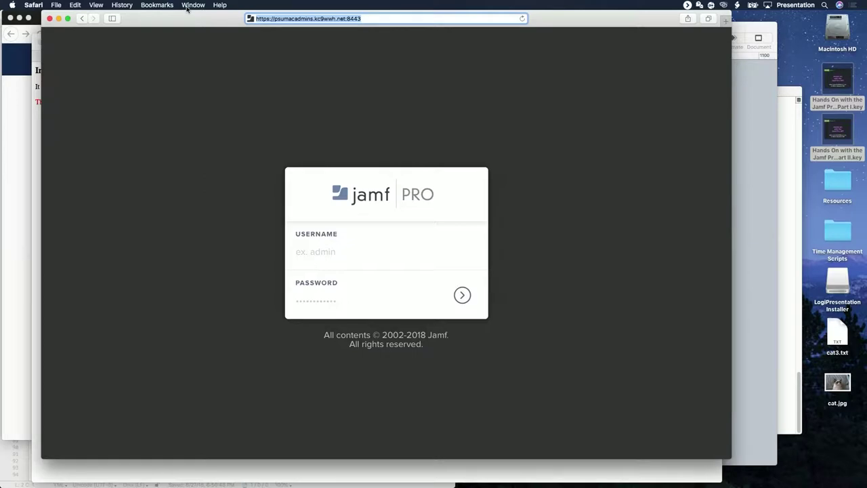
left_click(33, 6)
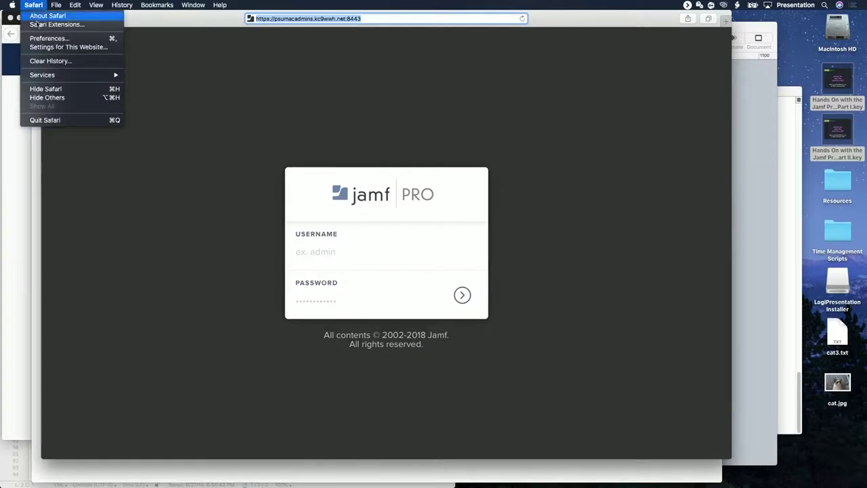
left_click(48, 37)
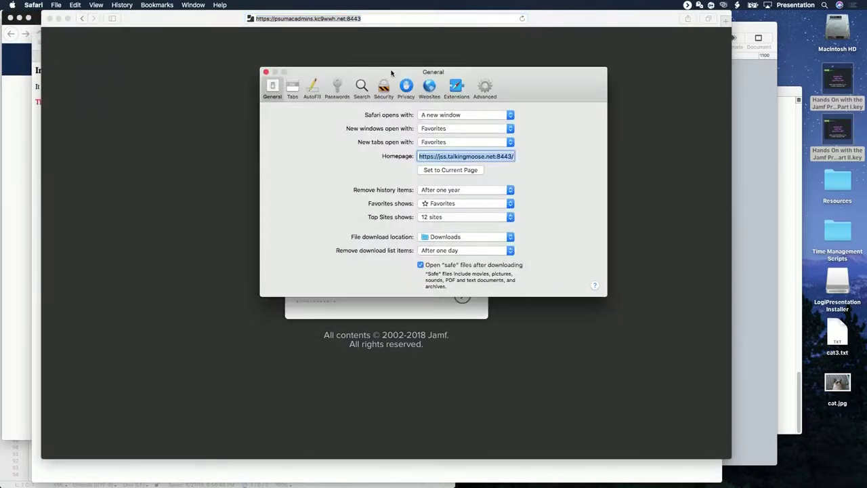
left_click(482, 92)
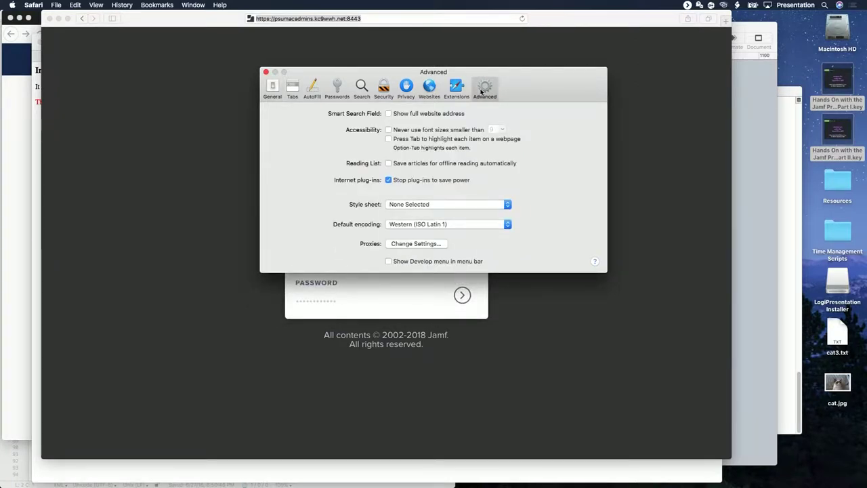
left_click(388, 261)
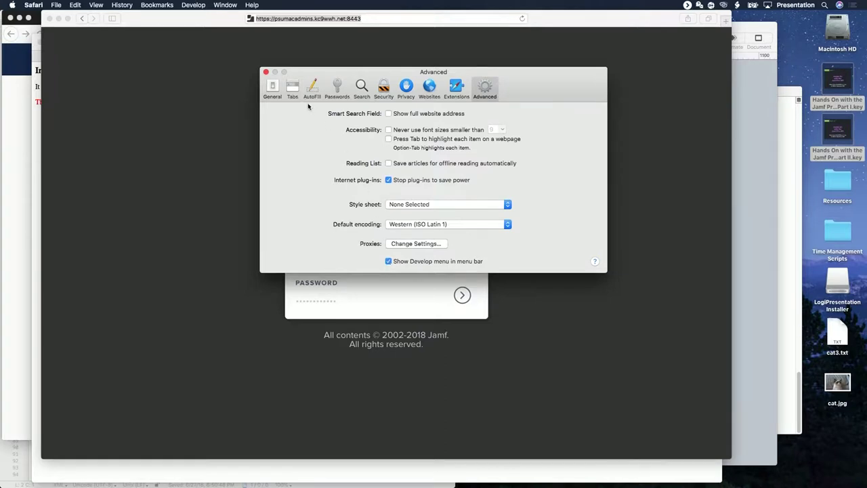
left_click(265, 72)
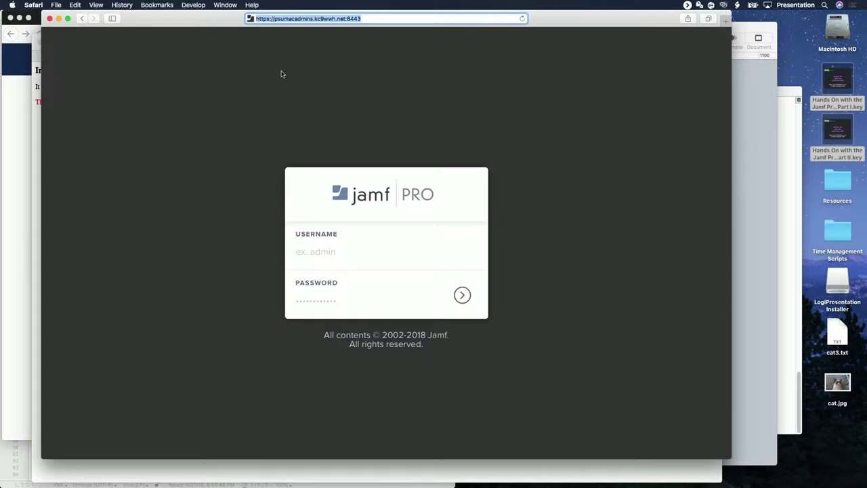
- Open the server's API documentation page by adding /api/ to the Jamf Pro address
left_click(369, 18)
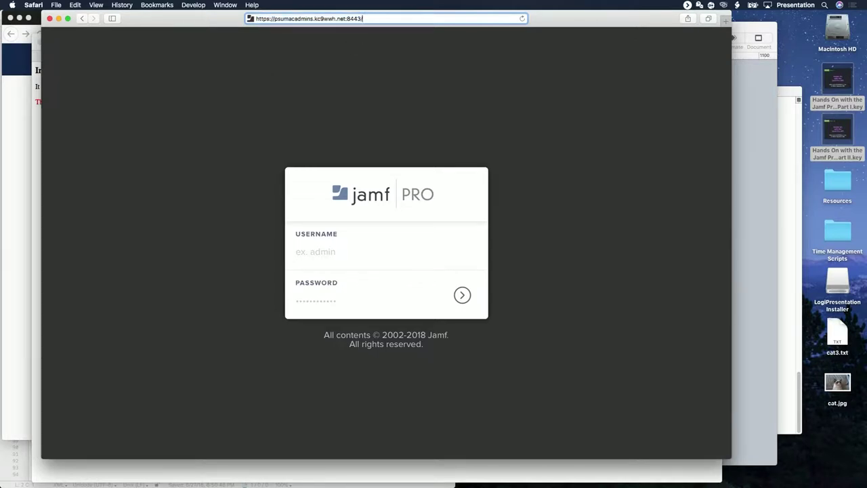
type("/api/")
key("Return")
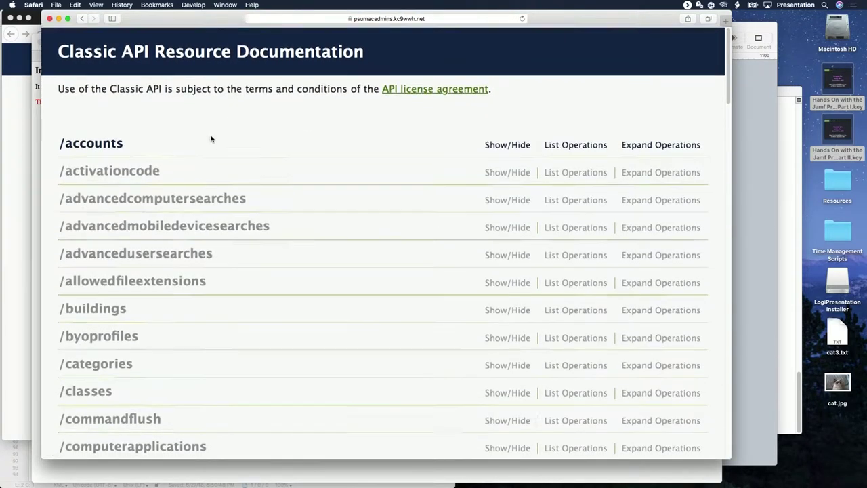
- Look through the list of Classic API resources, from the computer entries to the mobile device entries
scroll(153, 348, "down", 5)
scroll(153, 350, "down", 4)
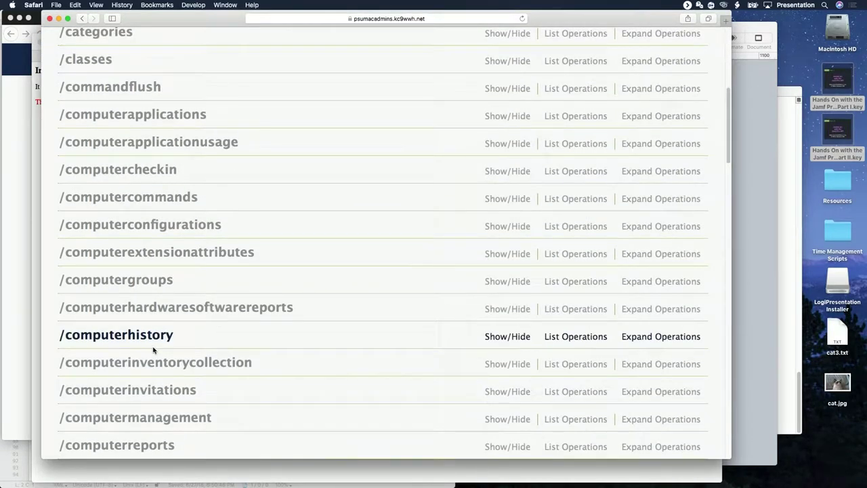
scroll(153, 349, "down", 6)
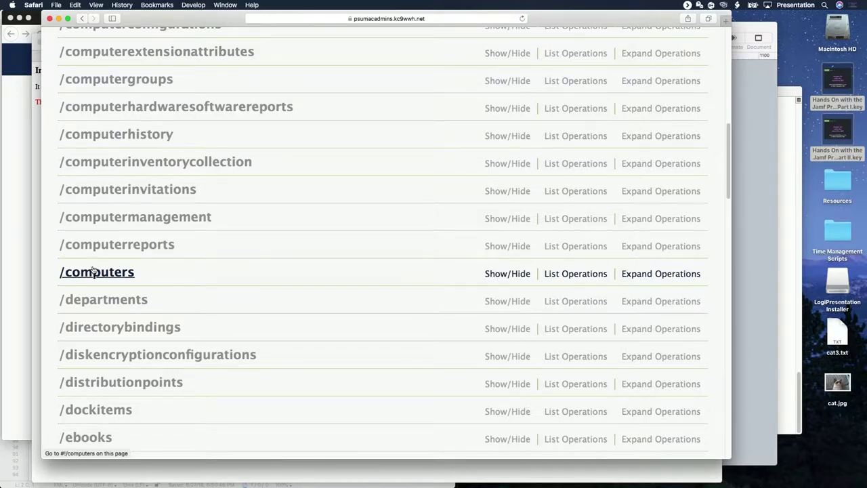
scroll(97, 300, "up", 2)
scroll(97, 303, "down", 2)
scroll(97, 302, "down", 10)
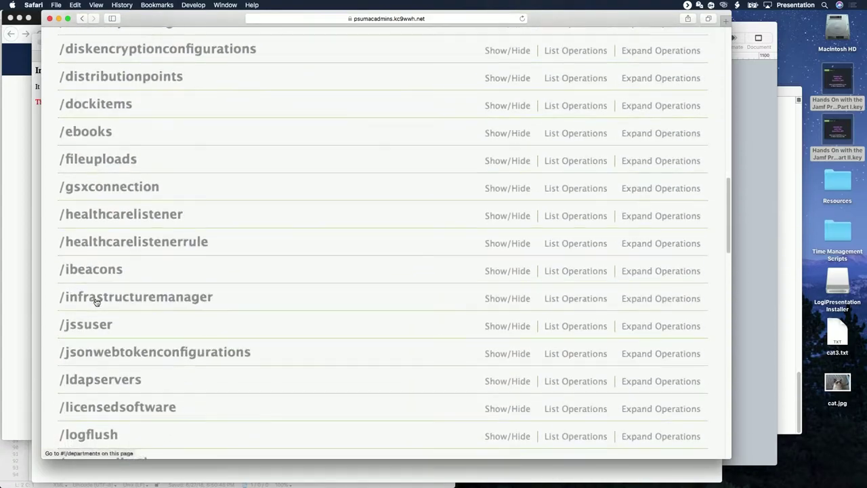
scroll(97, 302, "down", 2)
scroll(97, 302, "down", 4)
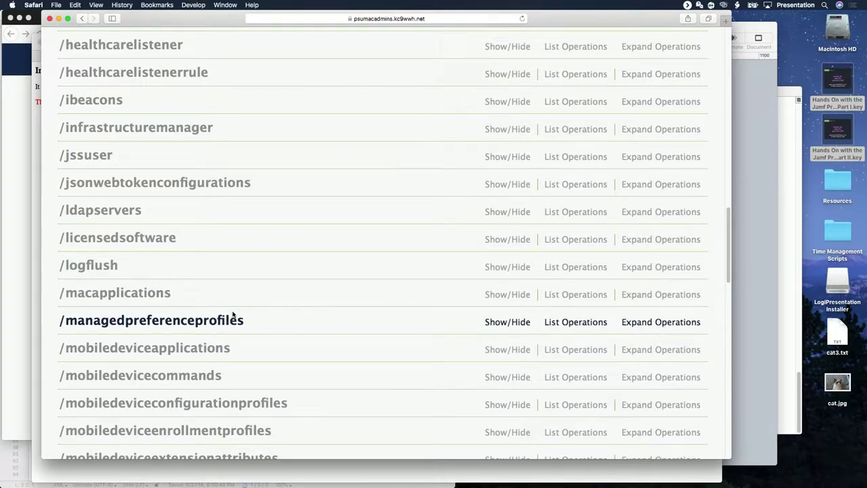
scroll(232, 313, "down", 1)
scroll(232, 313, "up", 8)
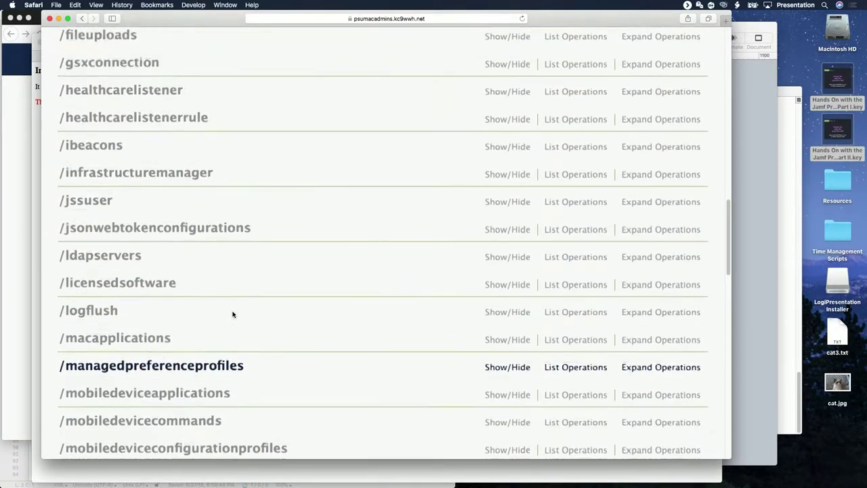
scroll(232, 313, "up", 8)
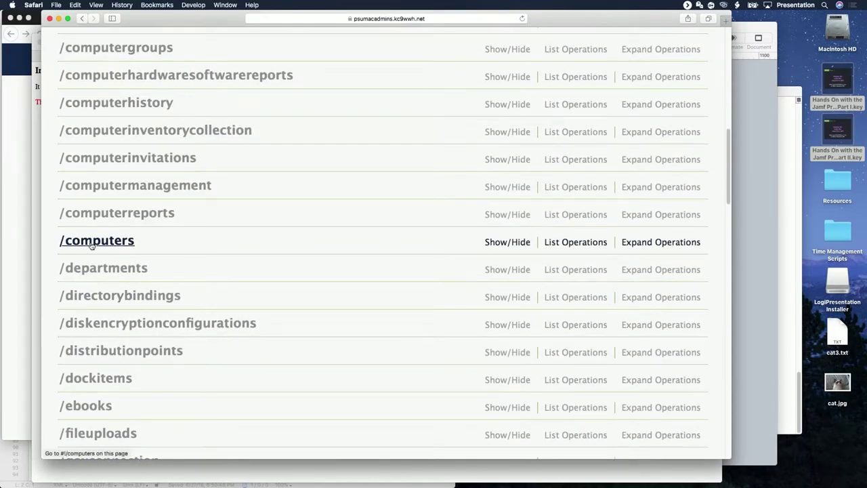
- View the operations available for the /computers resource, and collapse its list again
left_click(95, 247)
scroll(220, 230, "down", 5)
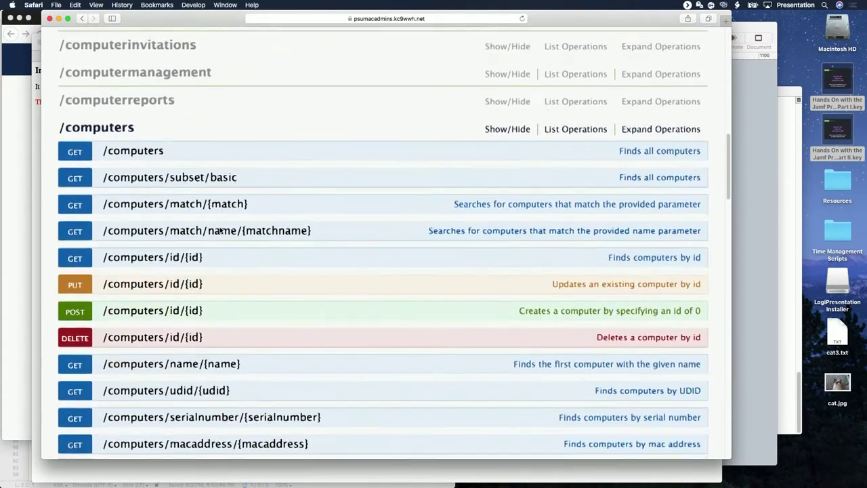
scroll(220, 230, "down", 1)
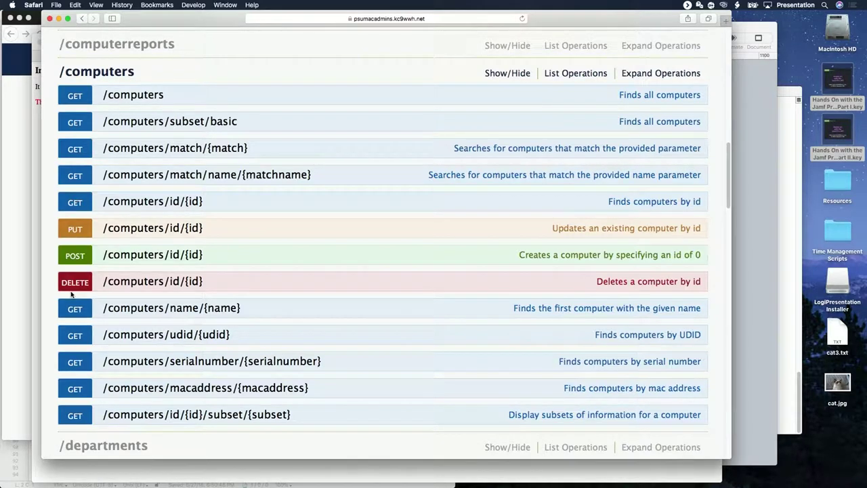
left_click(99, 79)
scroll(124, 188, "down", 5)
scroll(124, 188, "up", 10)
scroll(124, 191, "up", 5)
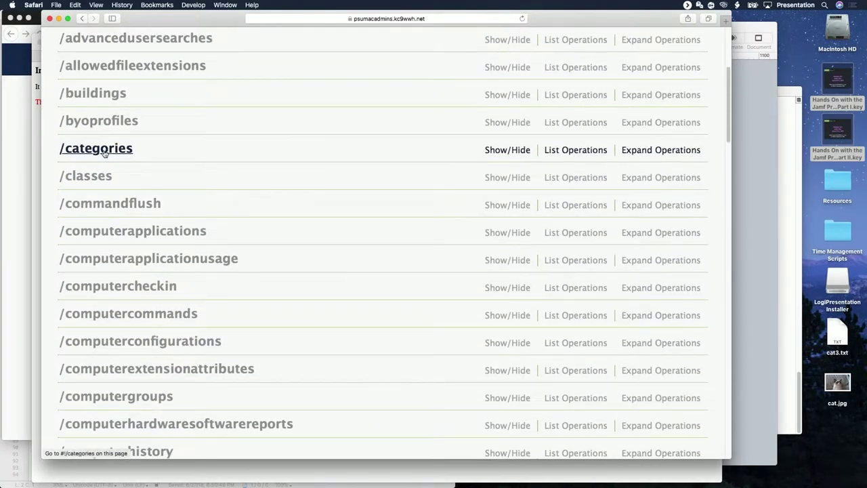
- Expand the /categories resource and try out its GET operation that finds all categories
left_click(106, 148)
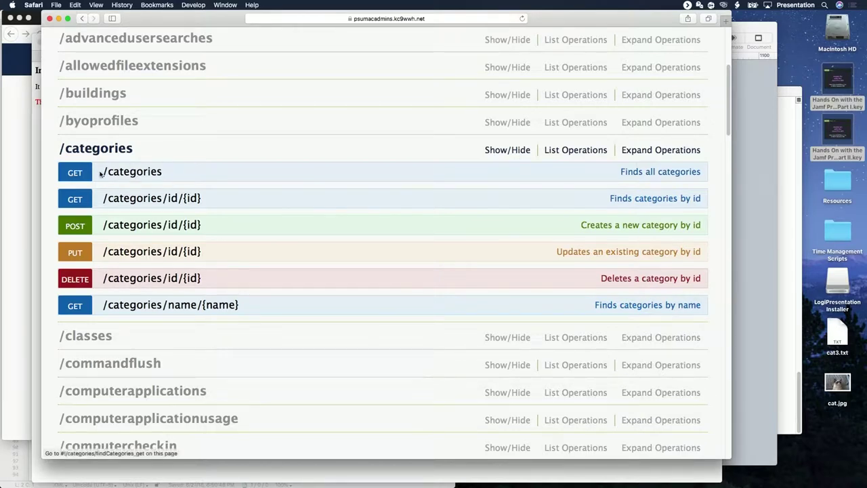
left_click(126, 173)
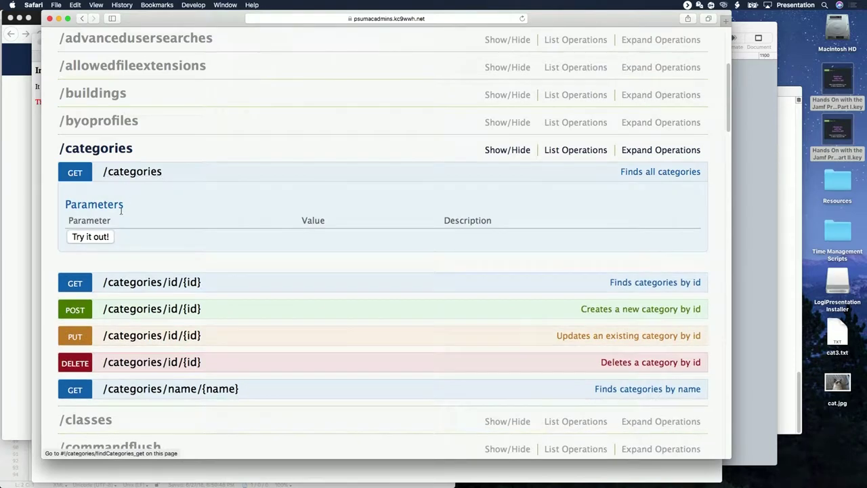
left_click(94, 238)
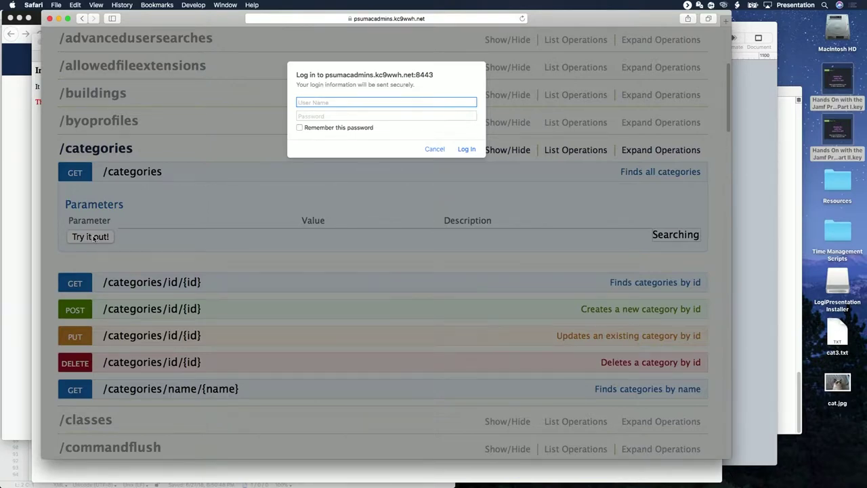
type("jamf-write")
key("BackSpace")
key("BackSpace")
key("BackSpace")
key("BackSpace")
key("BackSpace")
key("BackSpace")
key("BackSpace")
key("BackSpace")
key("BackSpace")
key("BackSpace")
- Log in to the server prompt with the user name api-read and the account password
type("api-read")
key("Tab")
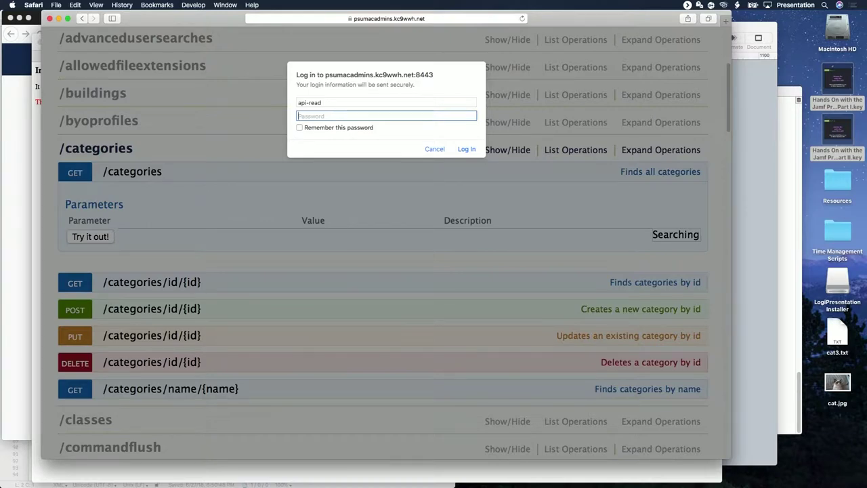
type("••••")
key("BackSpace")
key("BackSpace")
key("BackSpace")
key("BackSpace")
type("••••••••")
left_click(466, 149)
- Examine the XML response body of the categories request and highlight its first category entry
scroll(228, 302, "down", 5)
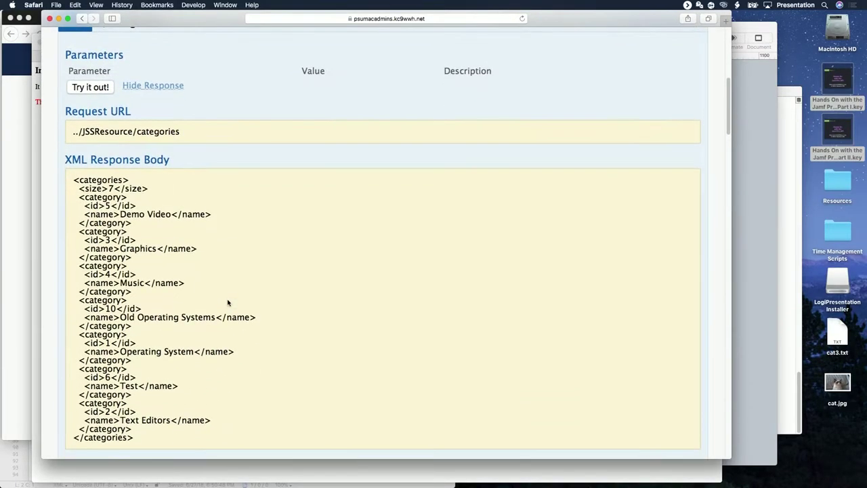
scroll(228, 302, "down", 1)
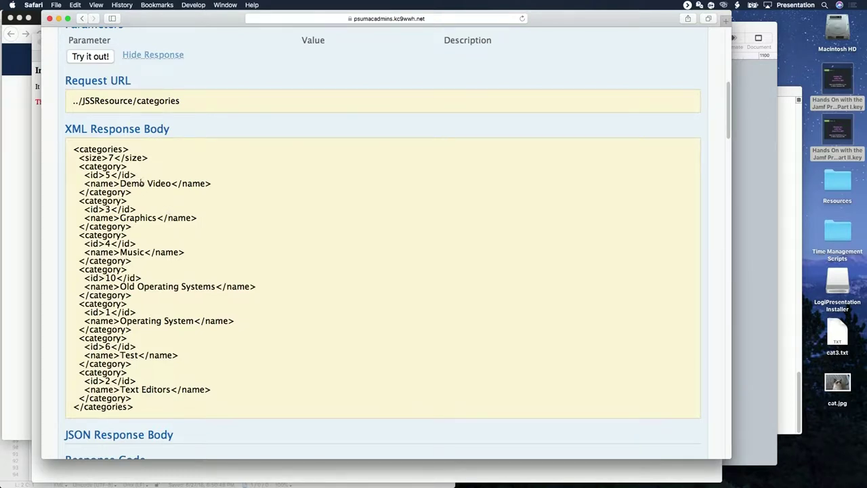
left_click_drag(134, 195, 64, 167)
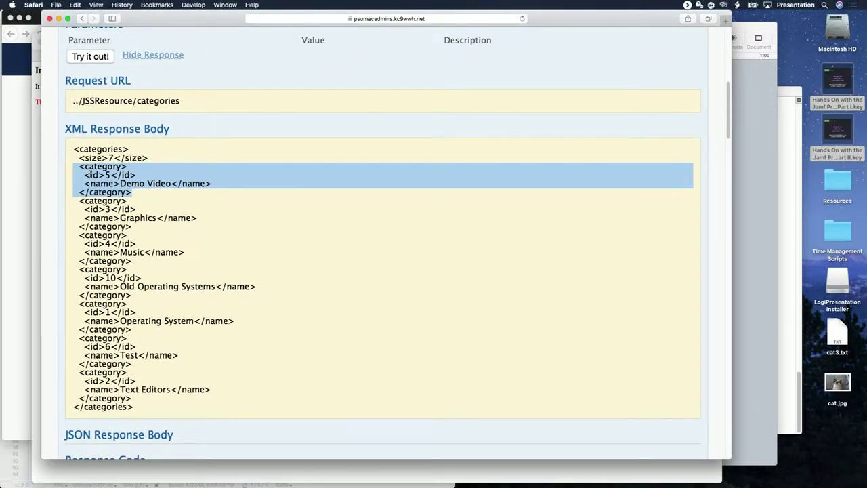
- Switch to the Keynote presentation, play it and advance to the Lesson 36 slide on web browser XML support
key("super+Tab")
key("super+Tab")
key("super+Tab")
key("alt+super+p")
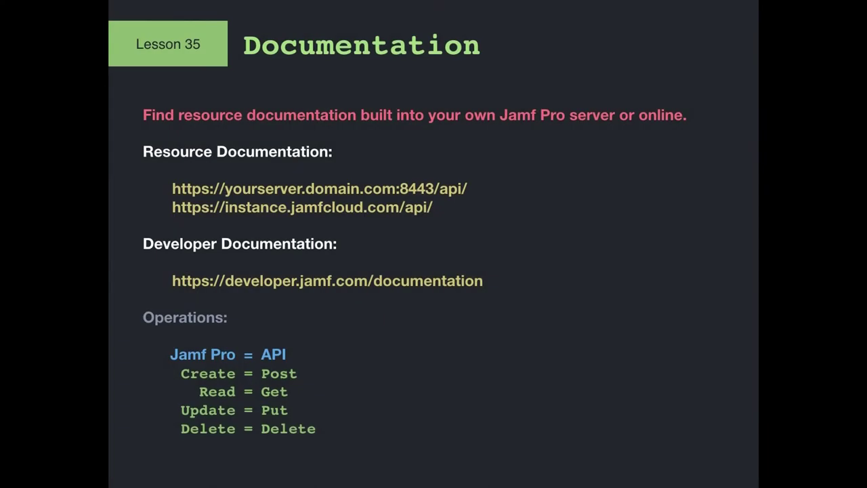
key("Right")
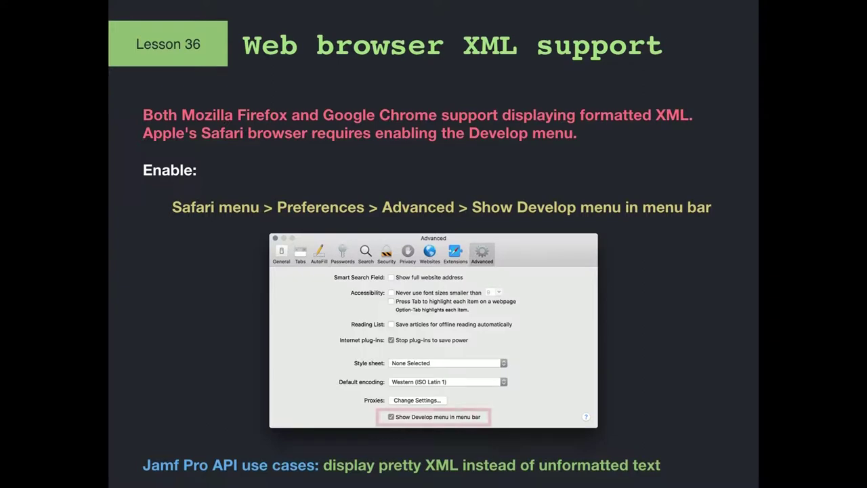
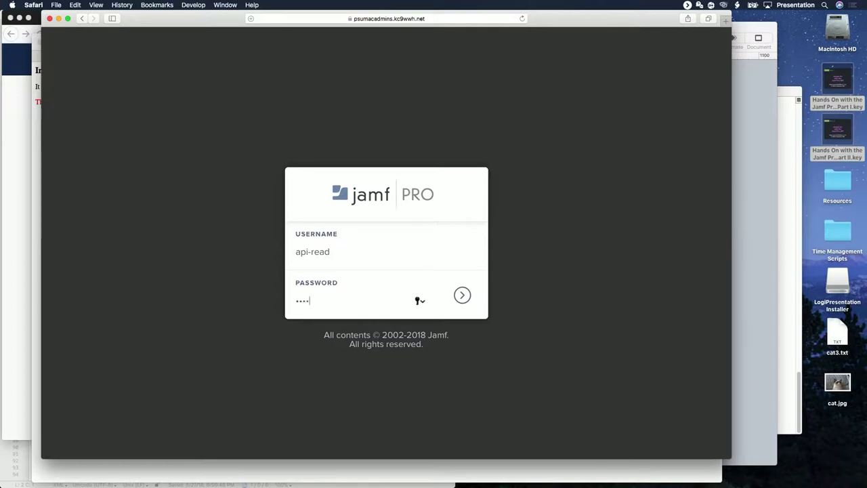
- Finish entering the api-read account password, log in to Jamf Pro and decline saving the password
type("••••")
left_click(449, 21)
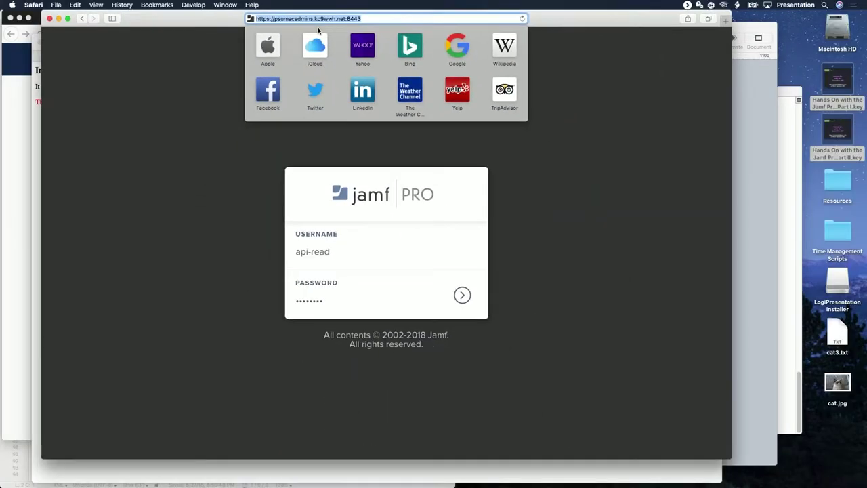
left_click(342, 304)
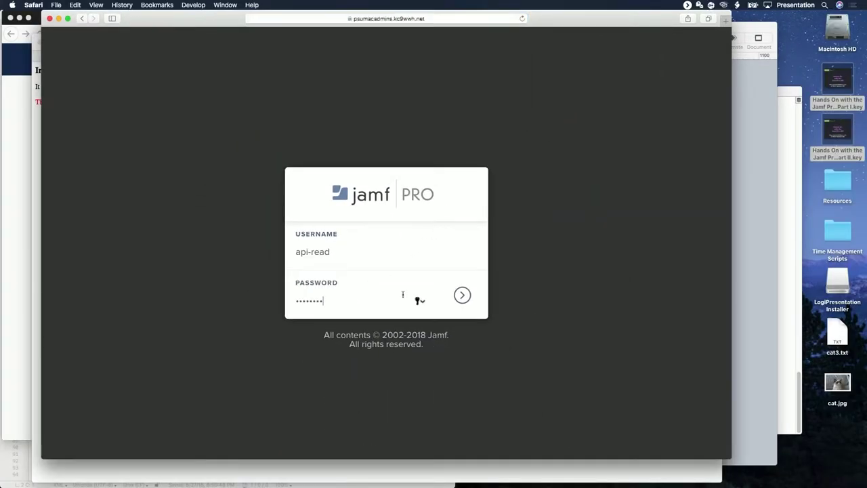
left_click(459, 300)
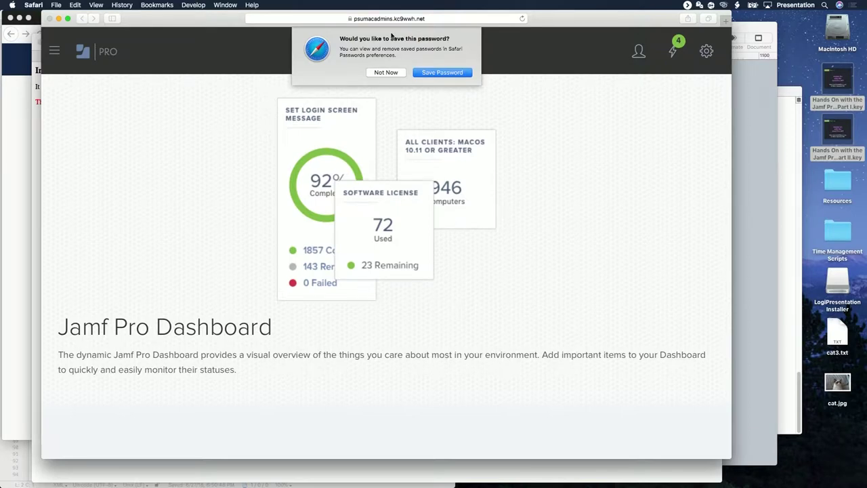
left_click(383, 73)
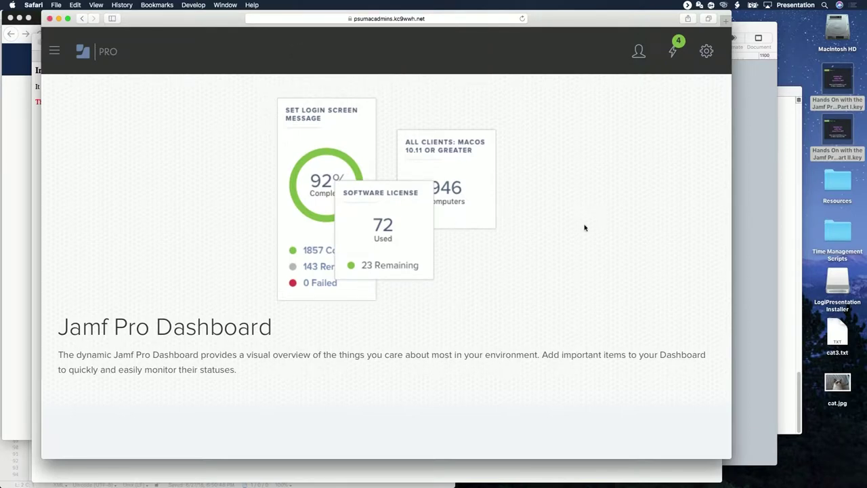
- Open the api-read account's privileges from Jamf Pro User Accounts & Groups, and enlarge the browser window
left_click(707, 51)
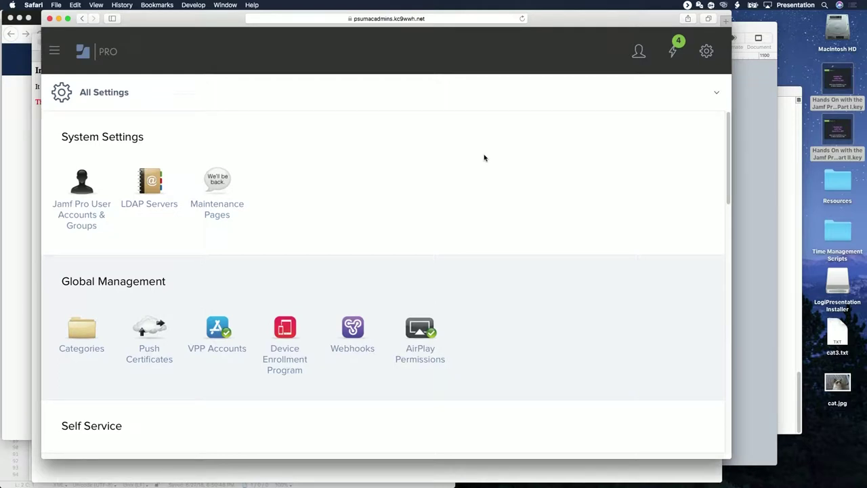
left_click(80, 186)
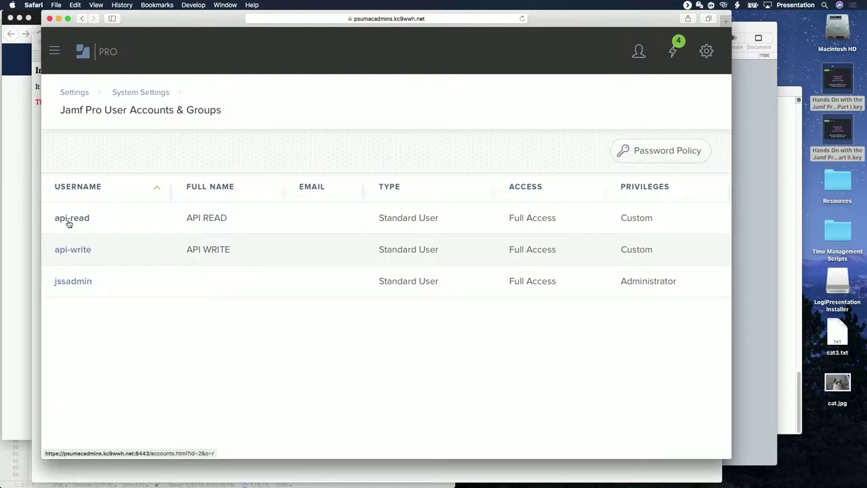
left_click(68, 223)
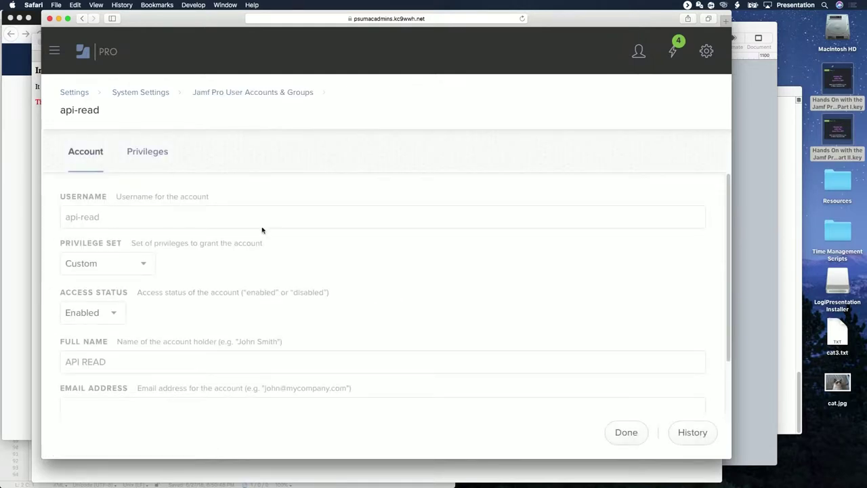
left_click(158, 154)
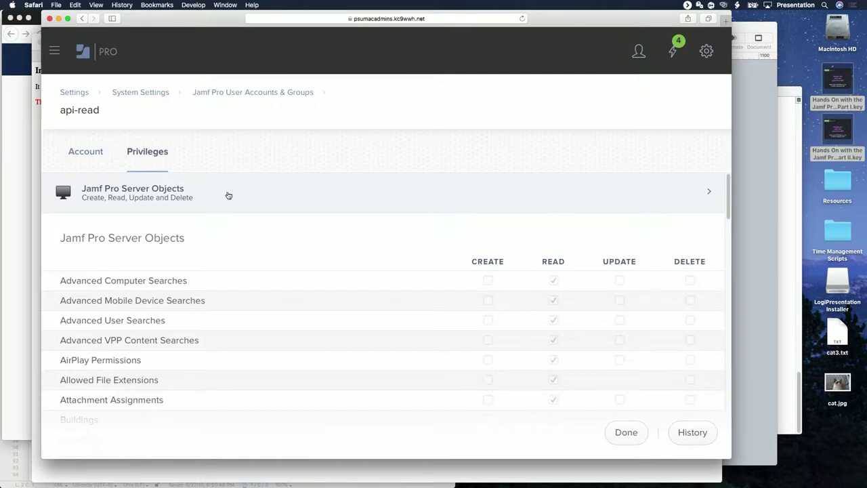
left_click_drag(728, 456, 804, 487)
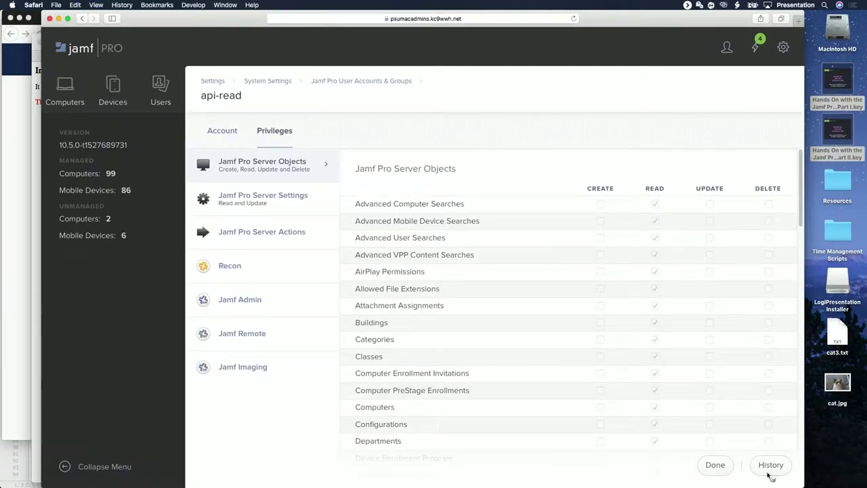
- Review the api-read privileges for server settings, server actions, Recon, Jamf Admin, Jamf Remote and Jamf Imaging, and return to Jamf Pro Server Objects
left_click(271, 201)
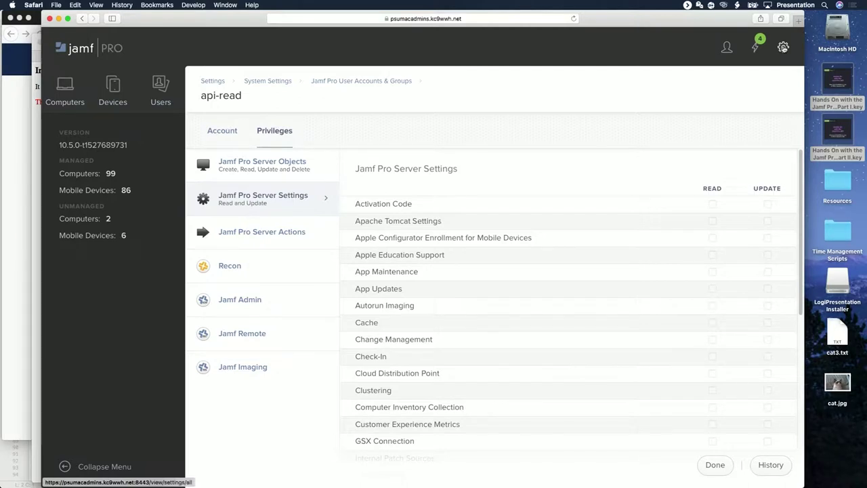
left_click(243, 242)
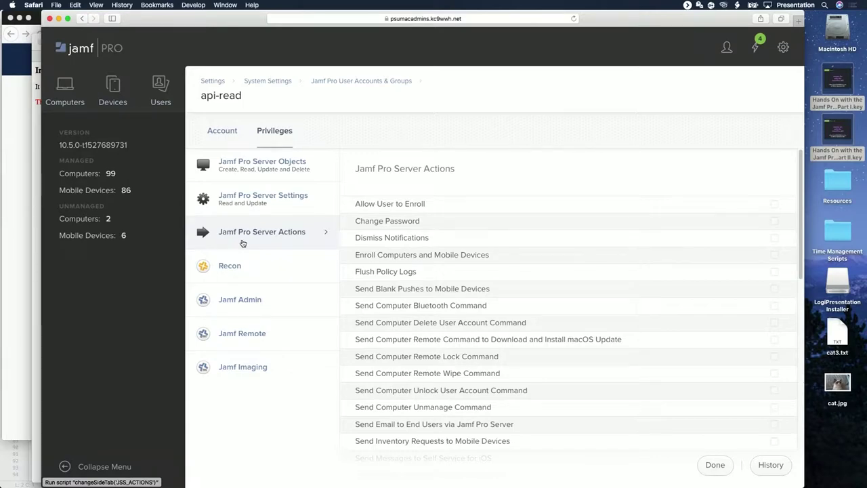
left_click(227, 273)
left_click(226, 303)
left_click(229, 341)
left_click(228, 365)
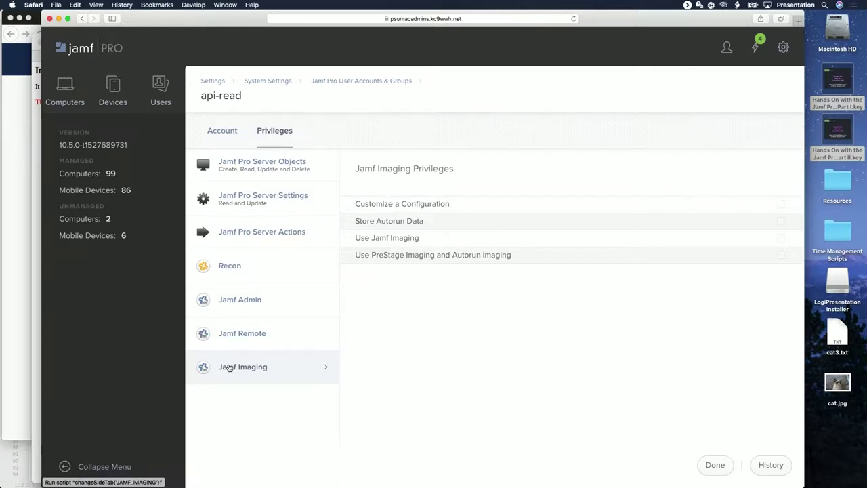
left_click(237, 170)
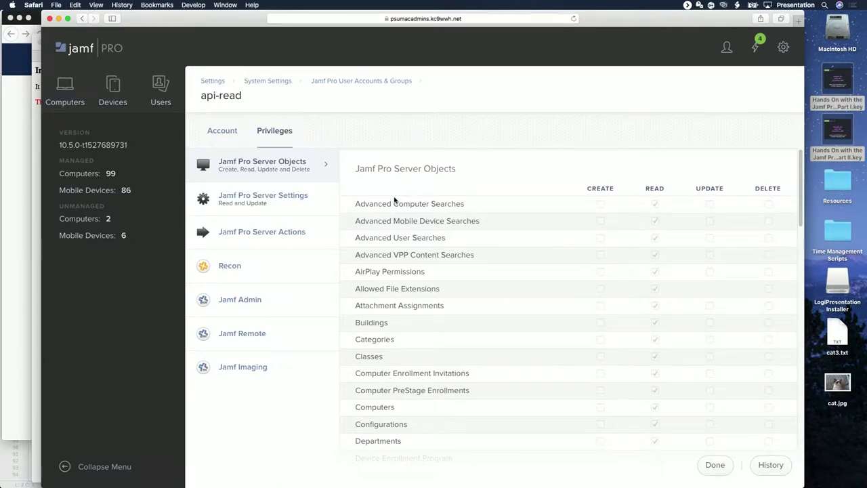
- Switch to the Keynote presentation and go to the Lesson 38 slide about curl
key("super+Tab")
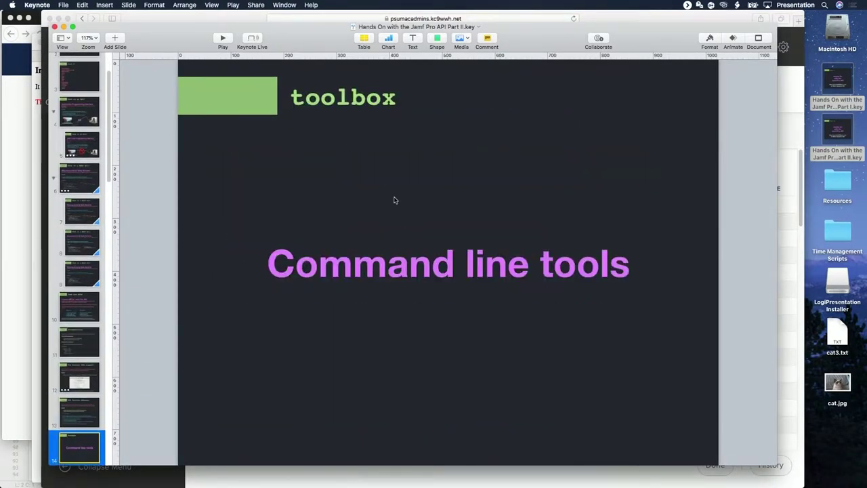
key("Down")
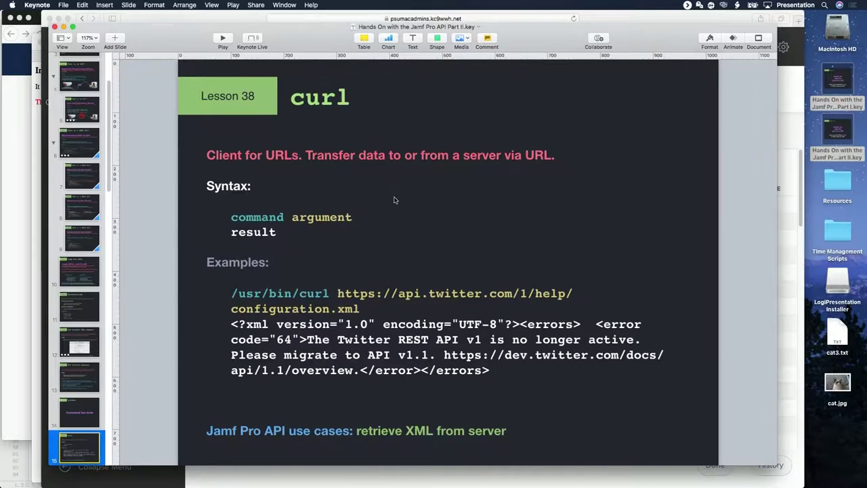
key("super+Tab")
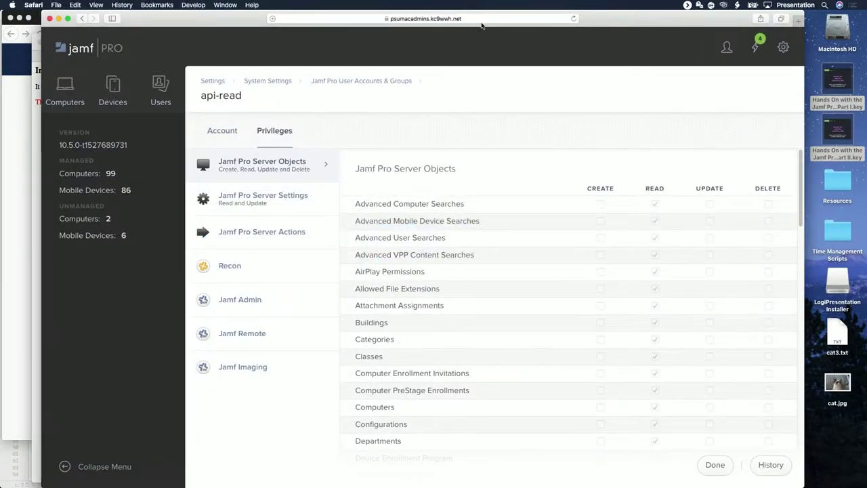
key("super+t")
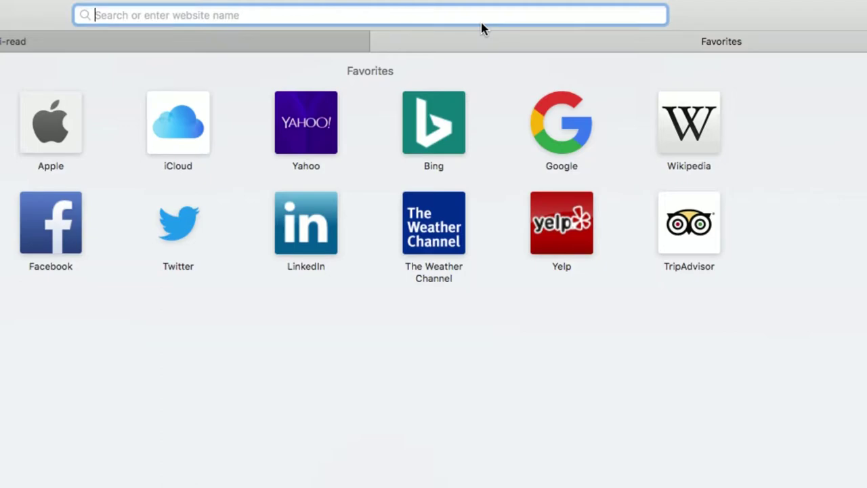
type("httt")
type("p")
key("BackSpace")
key("BackSpace")
type("ps")
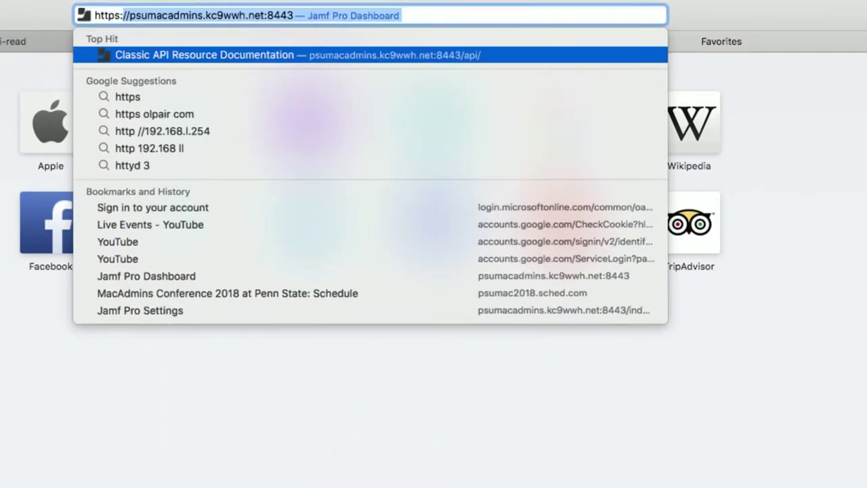
type("://ap")
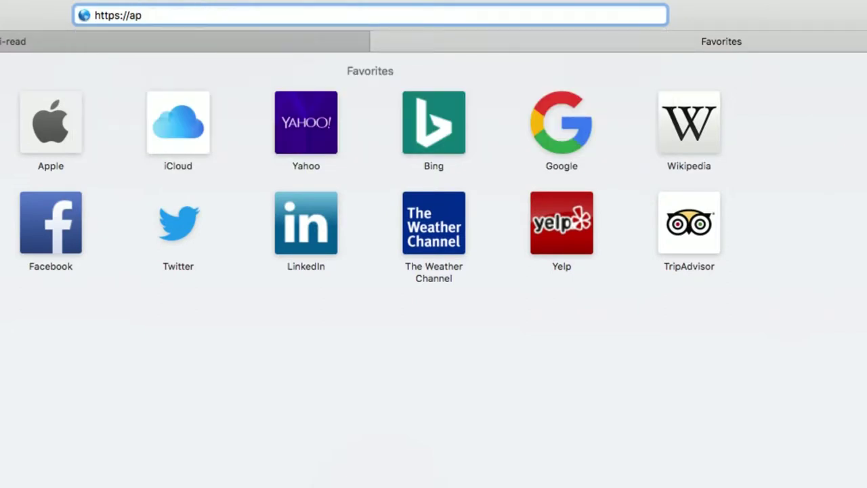
type("i.twi")
type("tter.com/1/h")
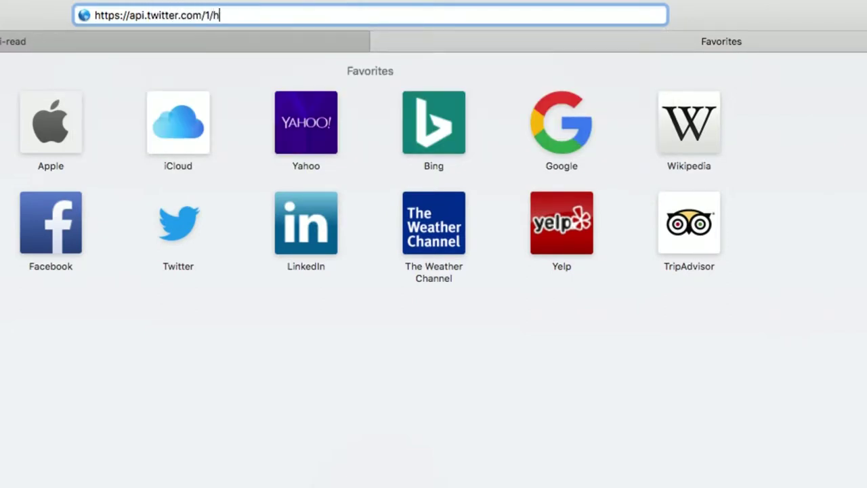
type("elp/cofiguration")
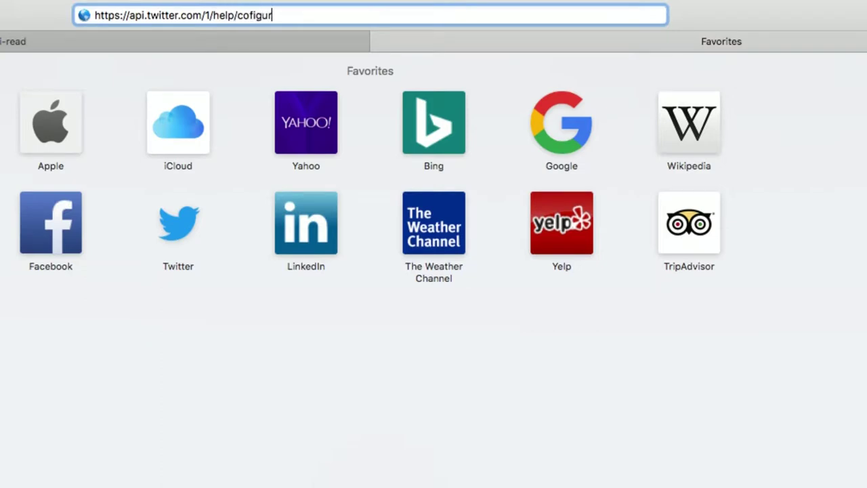
key("BackSpace")
key("BackSpace")
key("BackSpace")
key("BackSpace")
key("BackSpace")
key("BackSpace")
key("BackSpace")
key("BackSpace")
key("BackSpace")
key("BackSpace")
type("nfiguration.xml")
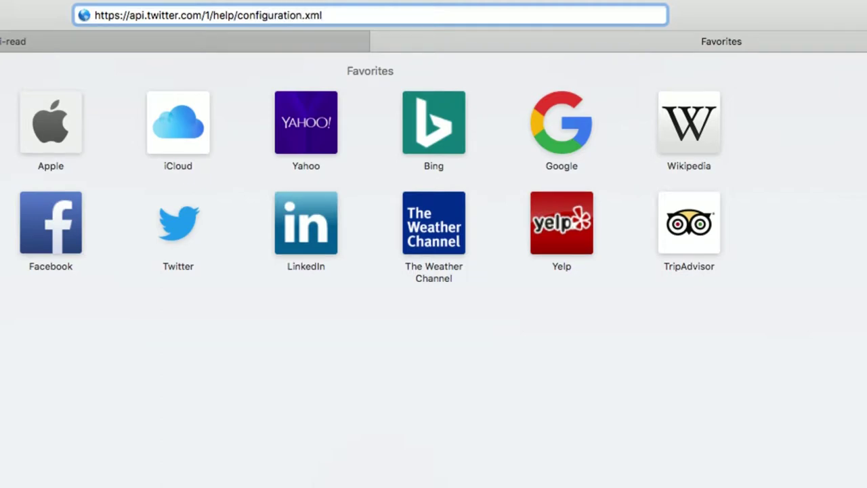
key("Return")
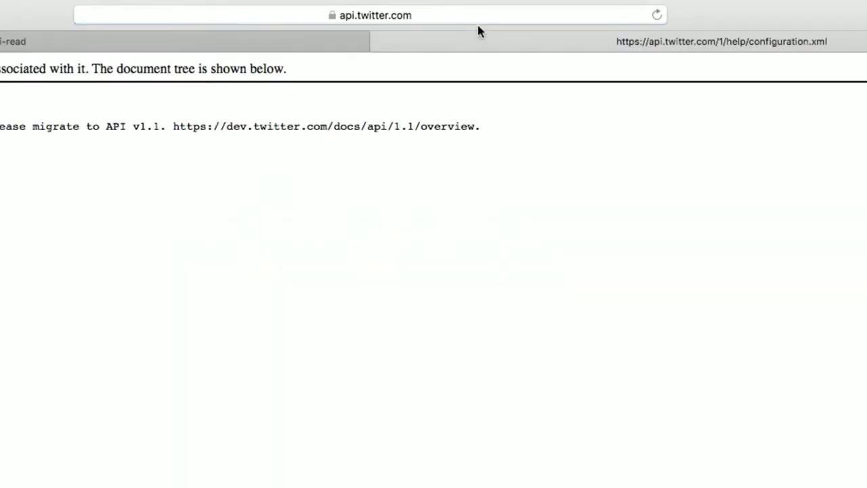
scroll(316, 182, "left", 10)
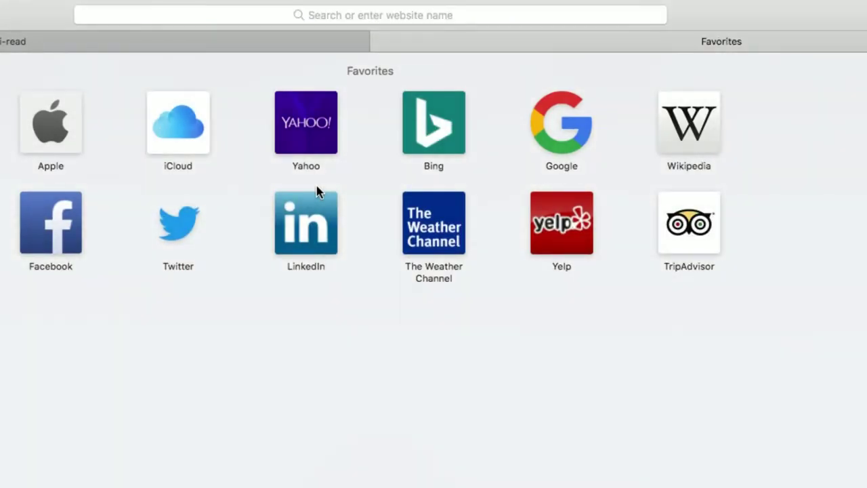
scroll(743, 358, "right", 10)
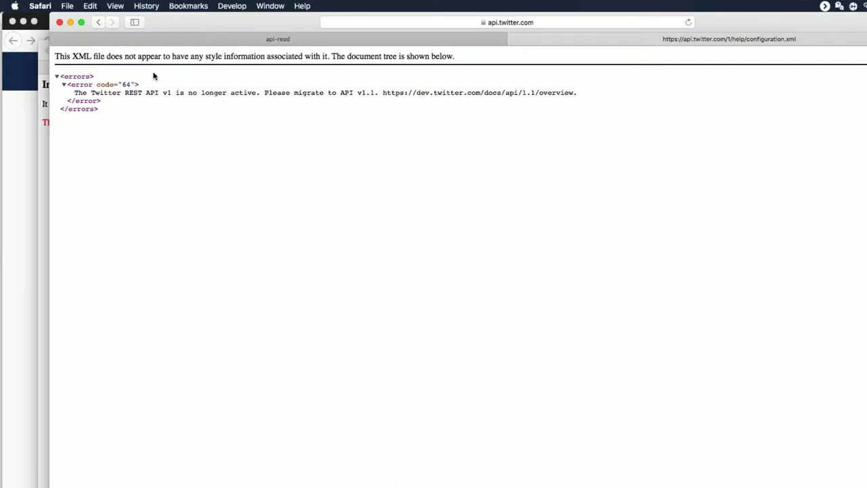
- Turn off the Show Develop menu in menu bar option in Safari's advanced preferences and close the preferences
key("super+comma")
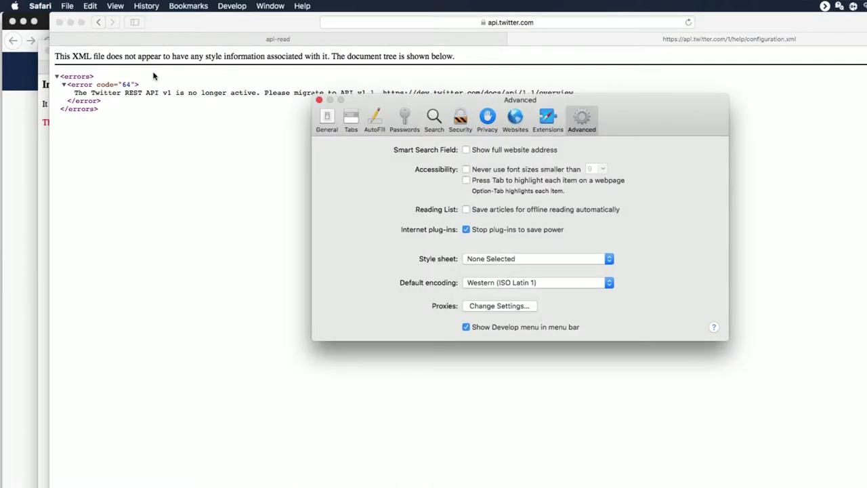
left_click(466, 326)
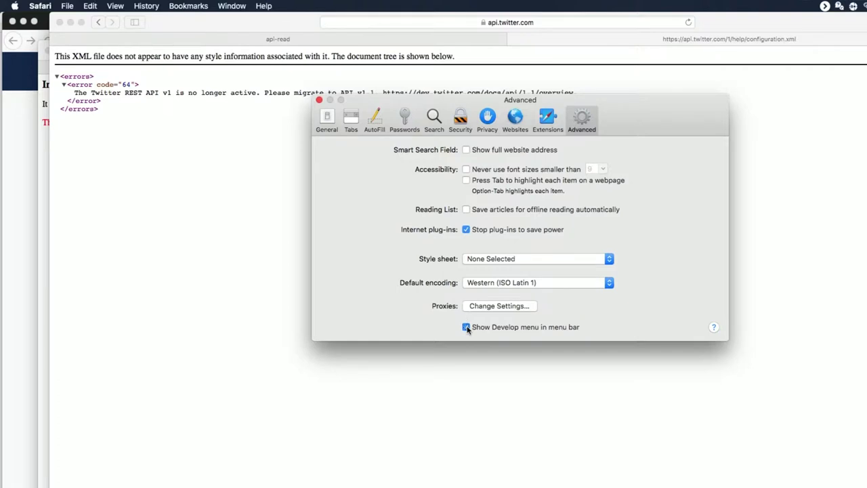
left_click(319, 100)
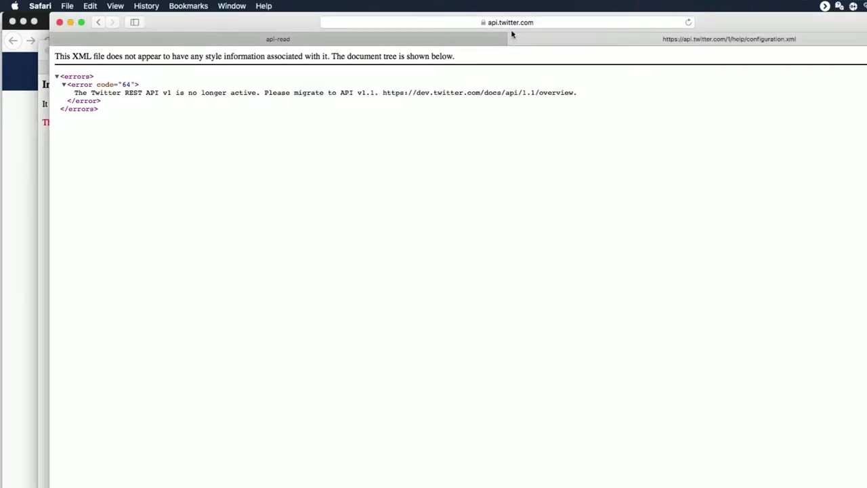
- Reload the api.twitter.com configuration.xml page with the Develop menu turned off
left_click(535, 22)
key("Return")
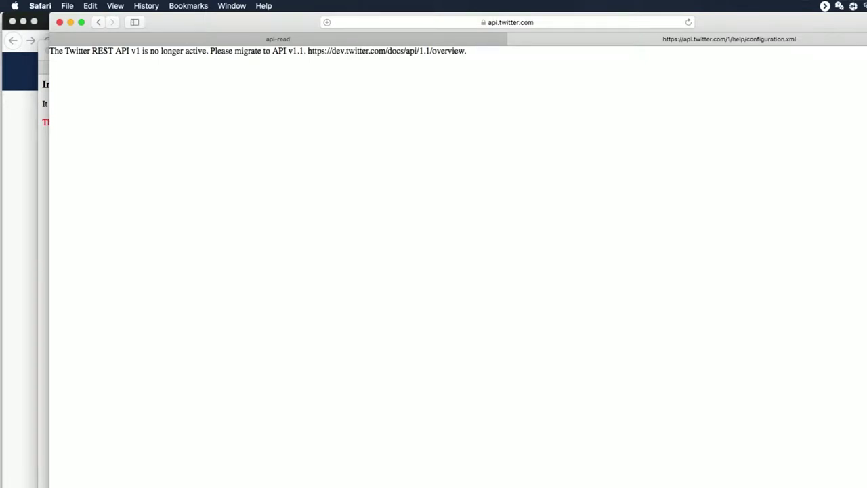
- Turn on Show Develop menu in menu bar in the advanced preferences, close them and reload the configuration.xml page
key("super+comma")
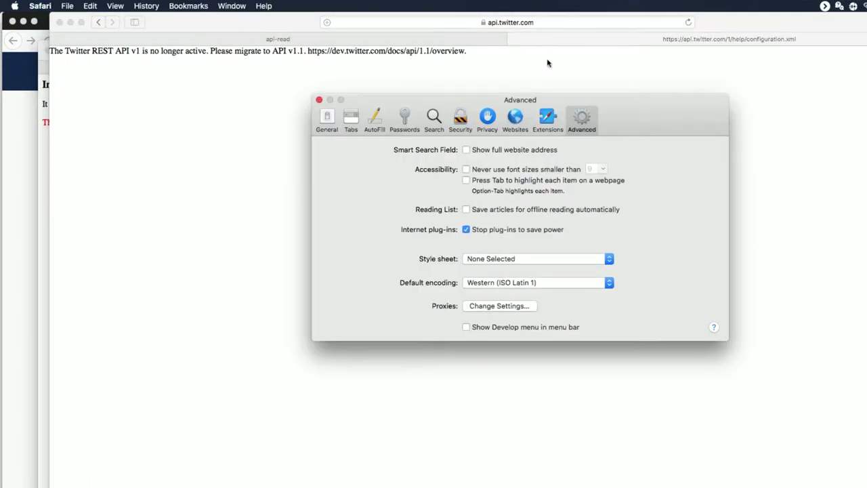
left_click(492, 329)
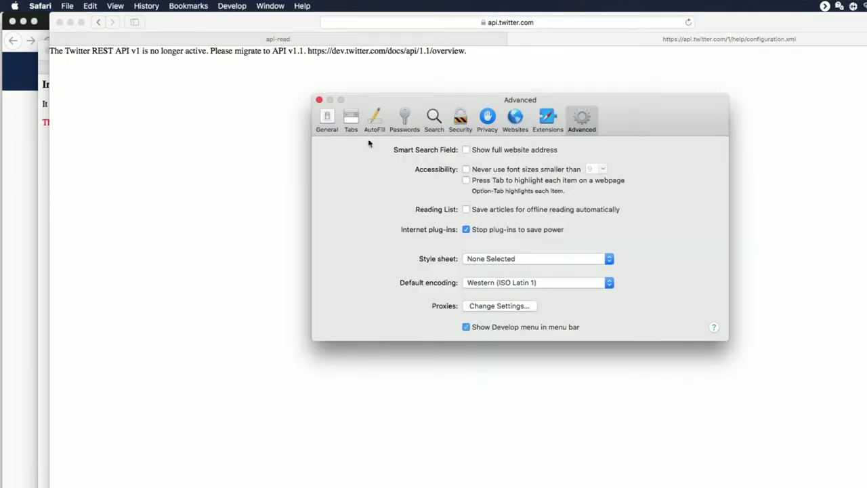
left_click(319, 100)
key("super+r")
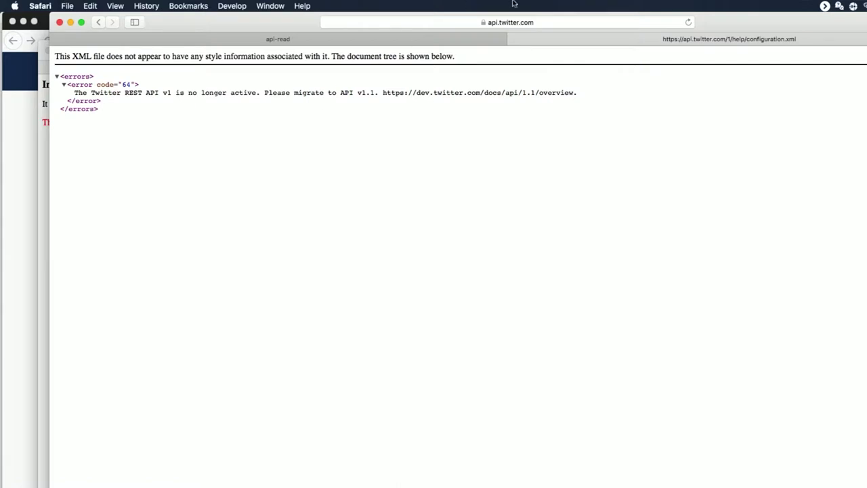
- Copy the full address of the configuration.xml page and switch to the shell script editor
left_click(532, 24)
key("super+c")
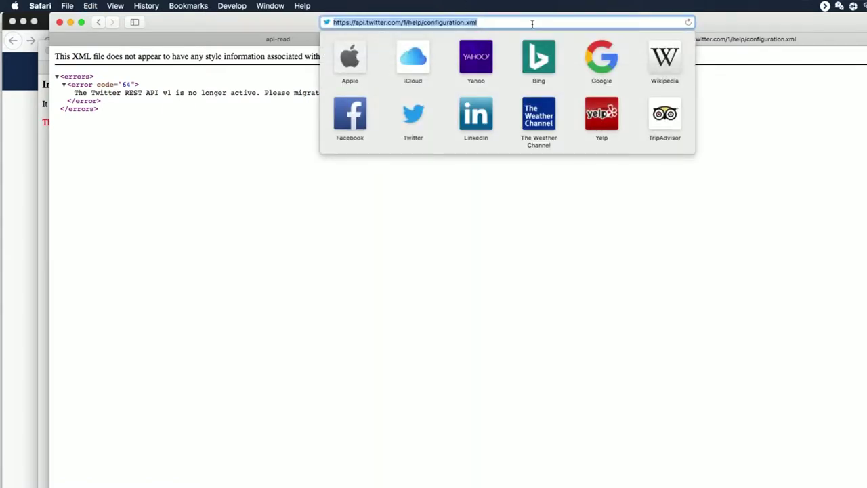
key("super+Tab")
key("super+Tab")
key("super+Tab")
key("super+Tab")
key("super+Tab")
key("super+Tab")
key("super+shift+Tab")
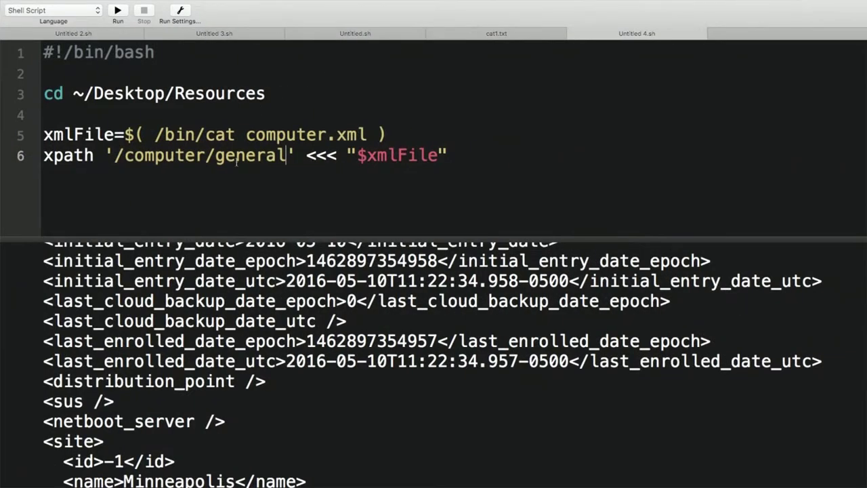
key("super+n")
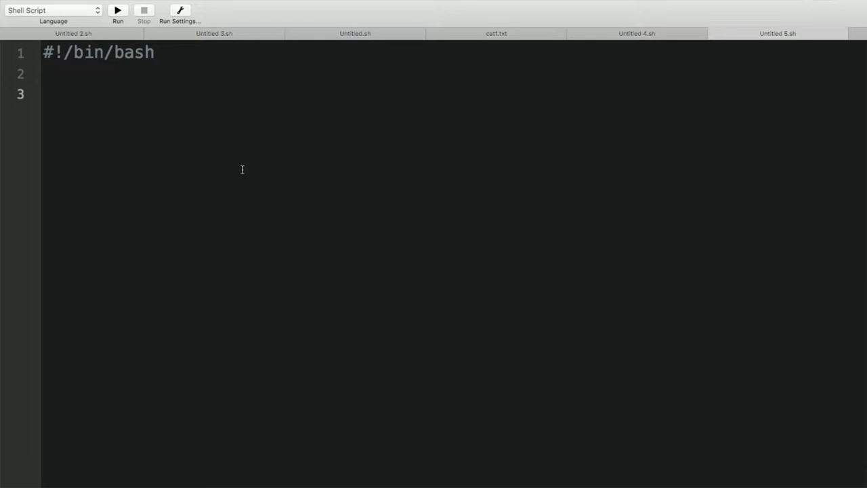
key("super+v")
key("super+Up")
key("Down")
key("Down")
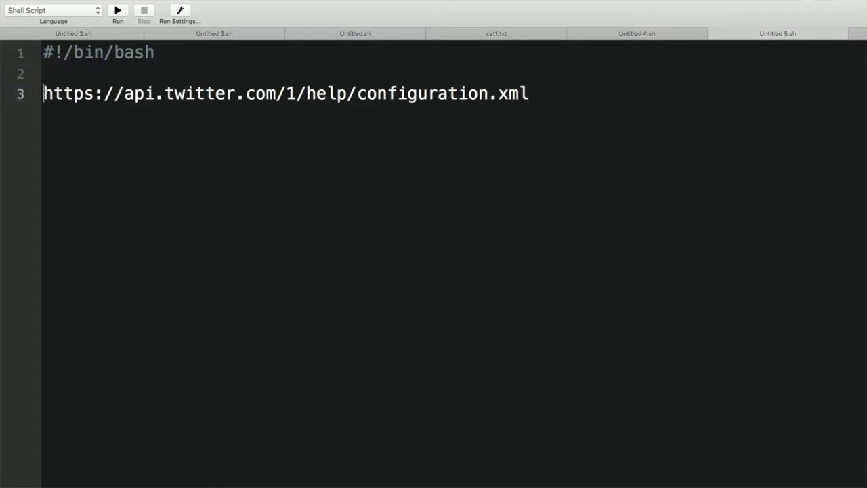
type("curl")
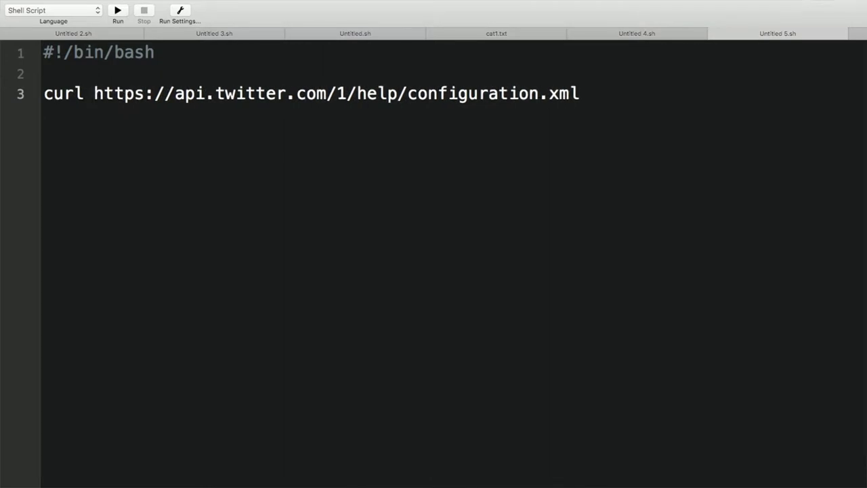
- Add the path /usr/bin/ in front of curl on line 3 of the script
key("Left")
key("Left")
key("Left")
key("Left")
key("Left")
type("/usr/bin")
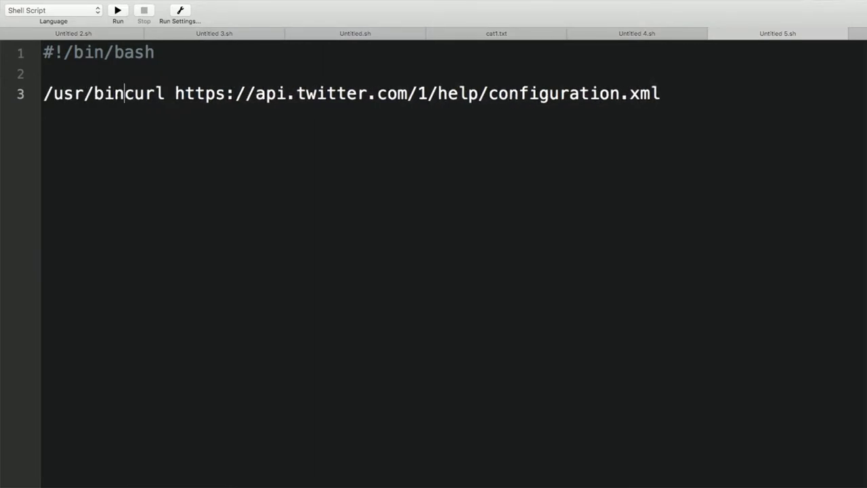
type("/")
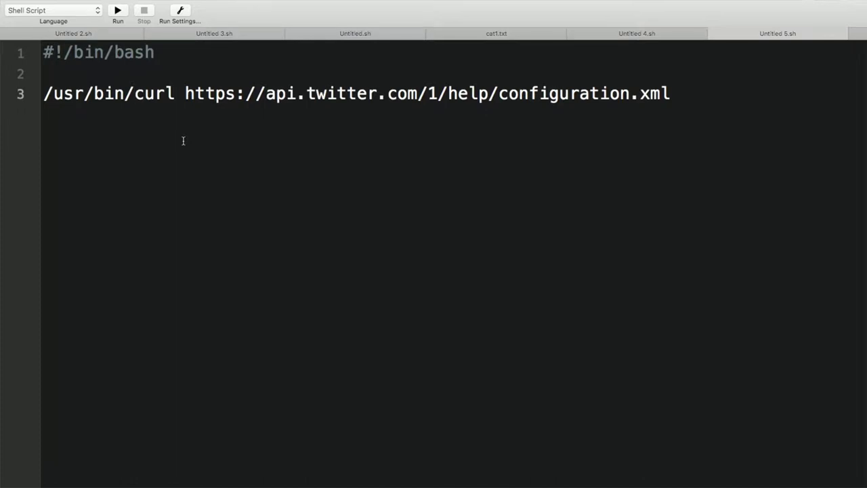
- Try to run the curl script and interrupt its execution
left_click(117, 11)
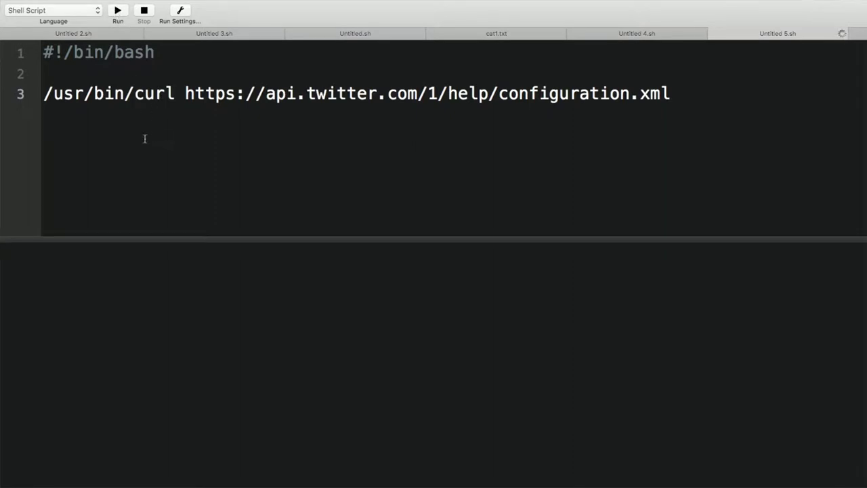
key("ctrl+x")
key("ctrl+c")
- Copy the whole /usr/bin/curl command line from the script and switch to Terminal
left_click(134, 93)
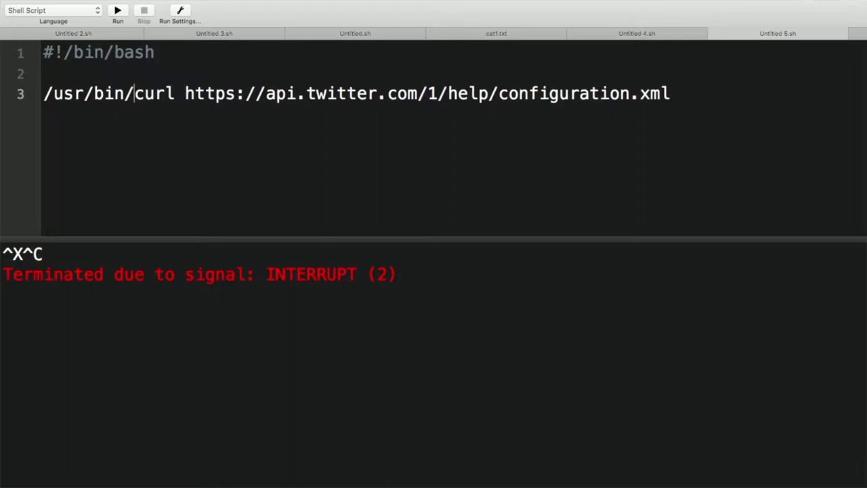
key("super+Right")
left_click_drag(670, 93, 45, 99)
key("super+space")
key("Escape")
key("super+h")
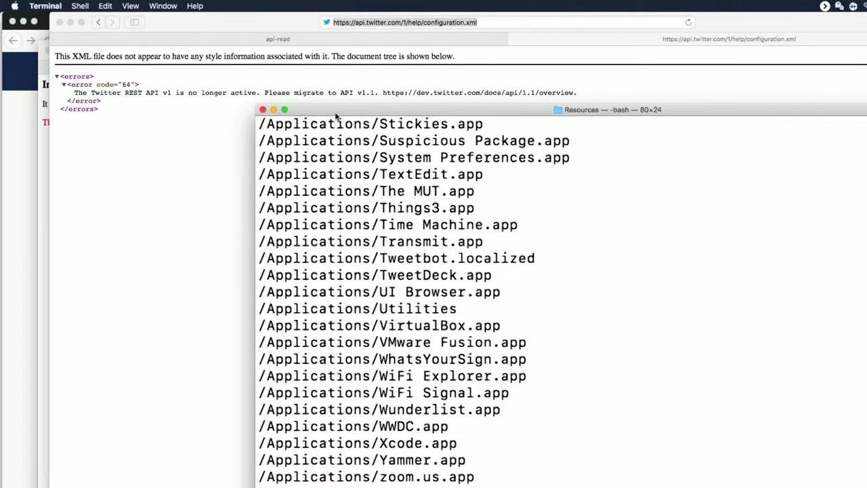
- Move the Resources Terminal window towards the upper part of the desktop and clear its output, closing the extra new window
left_click_drag(335, 113, 173, 63)
key("super+n")
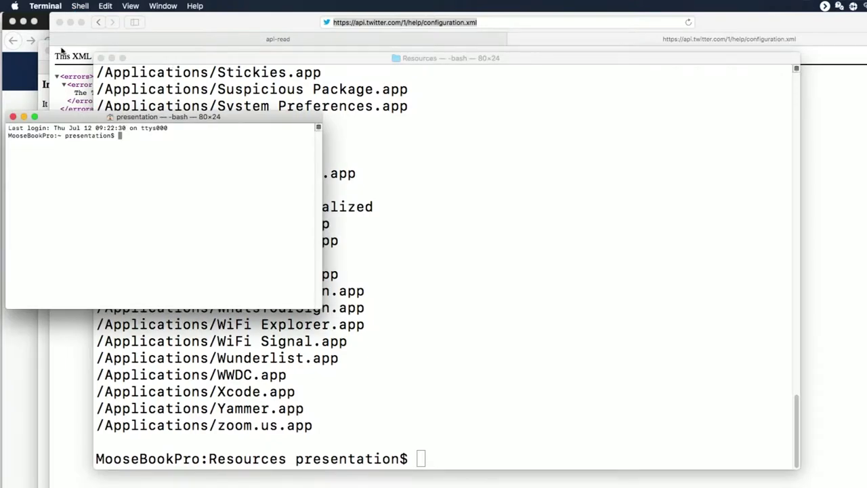
key("super+w")
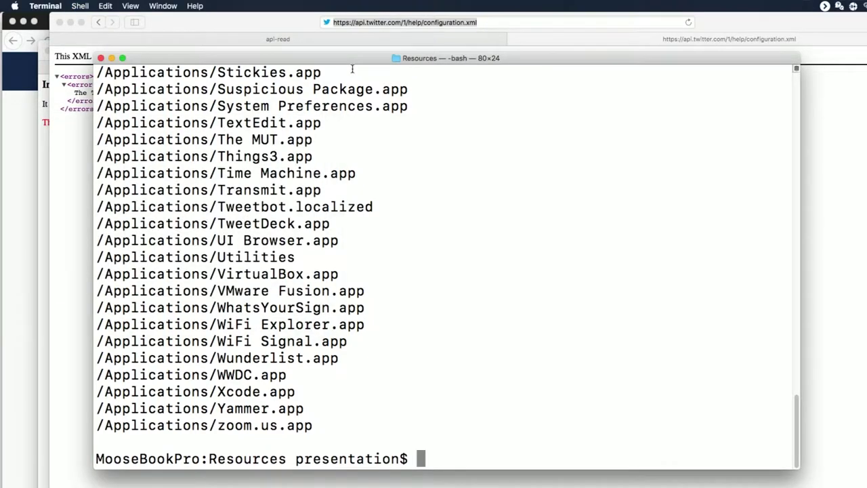
key("super+k")
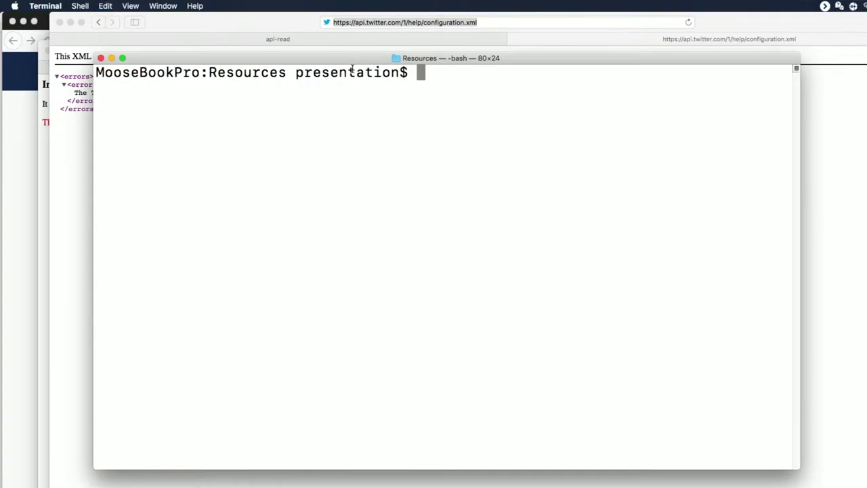
type("curl")
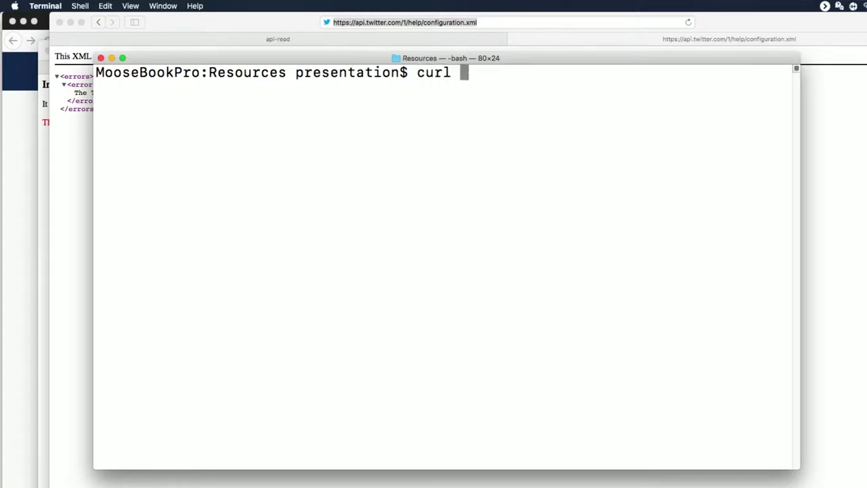
key("super+v")
key("ctrl+a")
key("Right")
key("Right")
key("Right")
key("Right")
key("Right")
key("Right")
key("Right")
key("Right")
key("Right")
key("Left")
key("Left")
key("Left")
key("Left")
key("BackSpace")
key("BackSpace")
key("BackSpace")
key("BackSpace")
key("BackSpace")
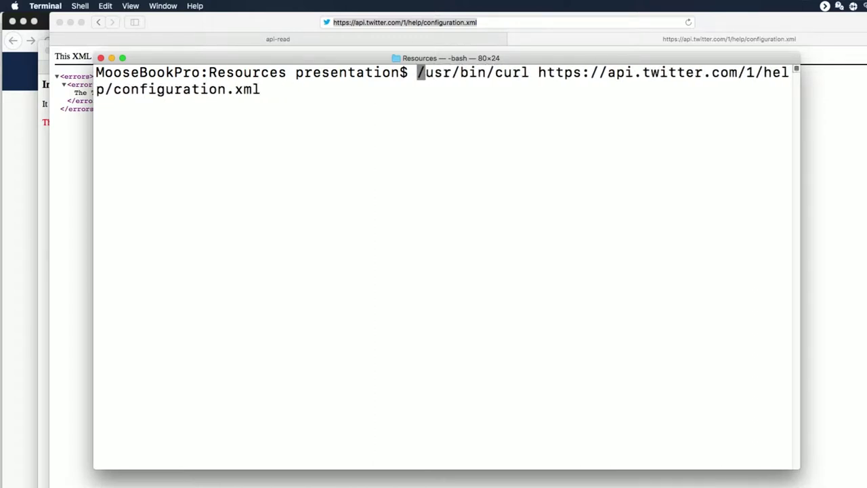
key("Return")
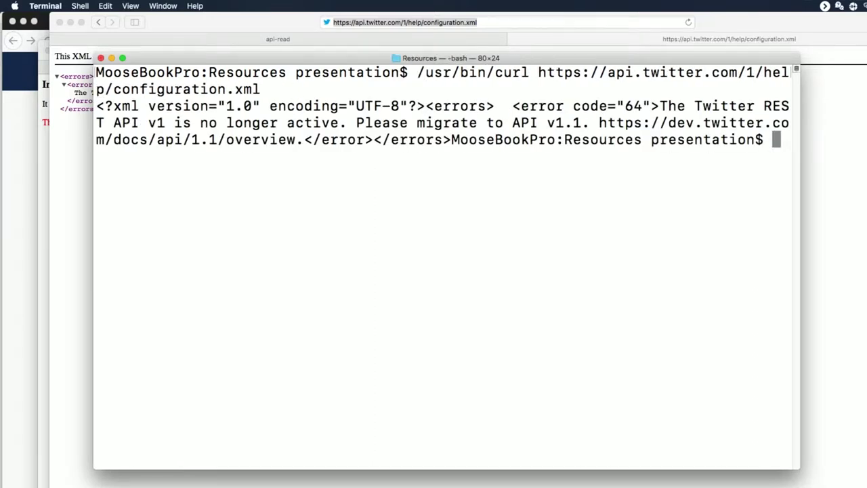